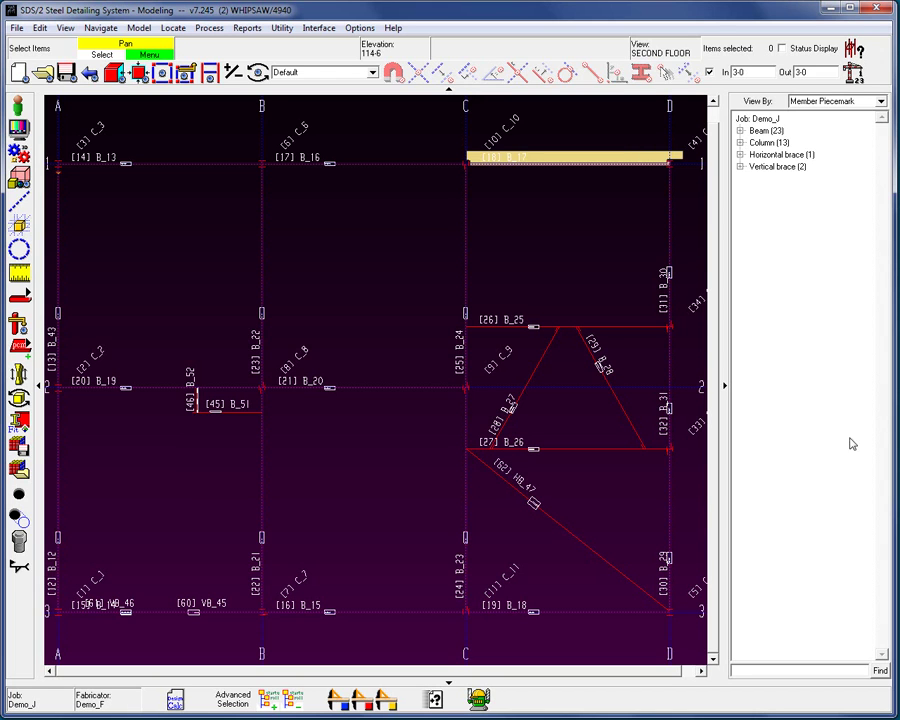
- Tear off the Model menu, park it over the tree panel, and start Save Assembly
click(139, 28)
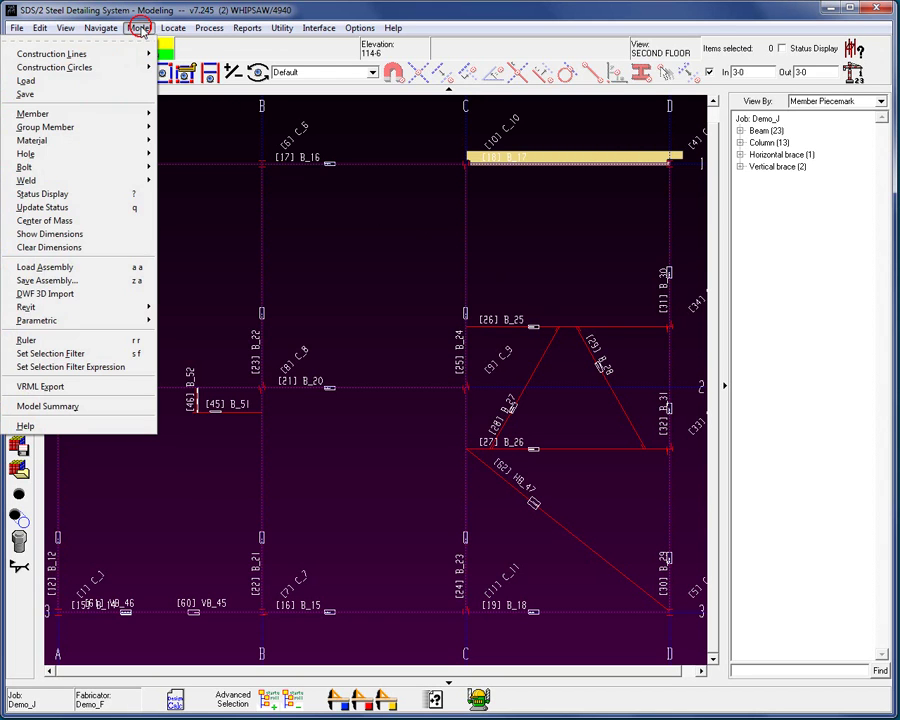
click(140, 41)
drag(161, 53, 745, 75)
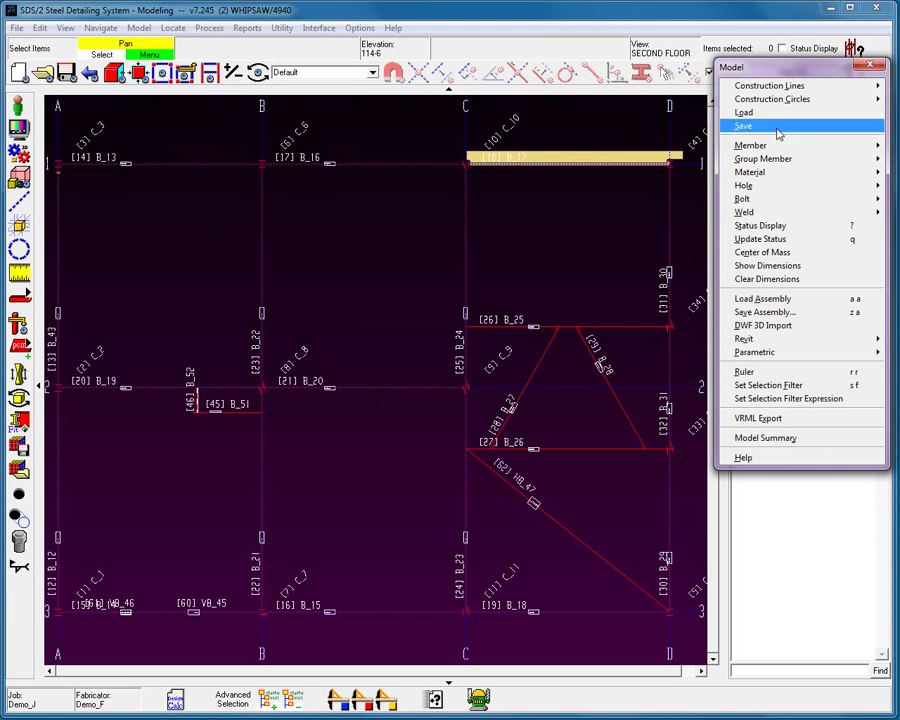
click(791, 313)
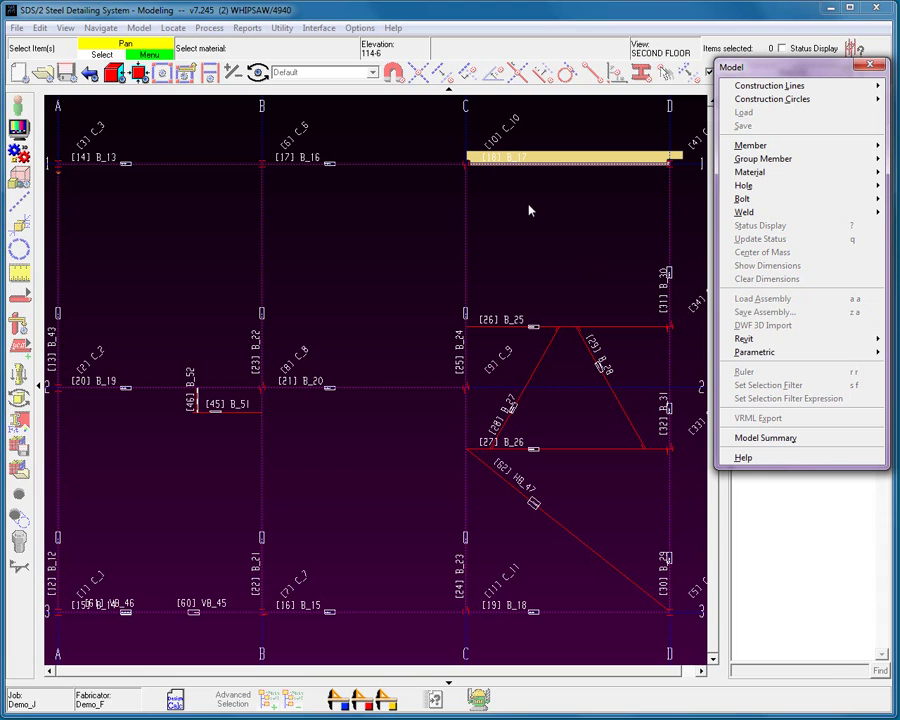
- Window-select beam B_17's material, zoom in to check it, and bring up the Options menu
drag(605, 140, 440, 159)
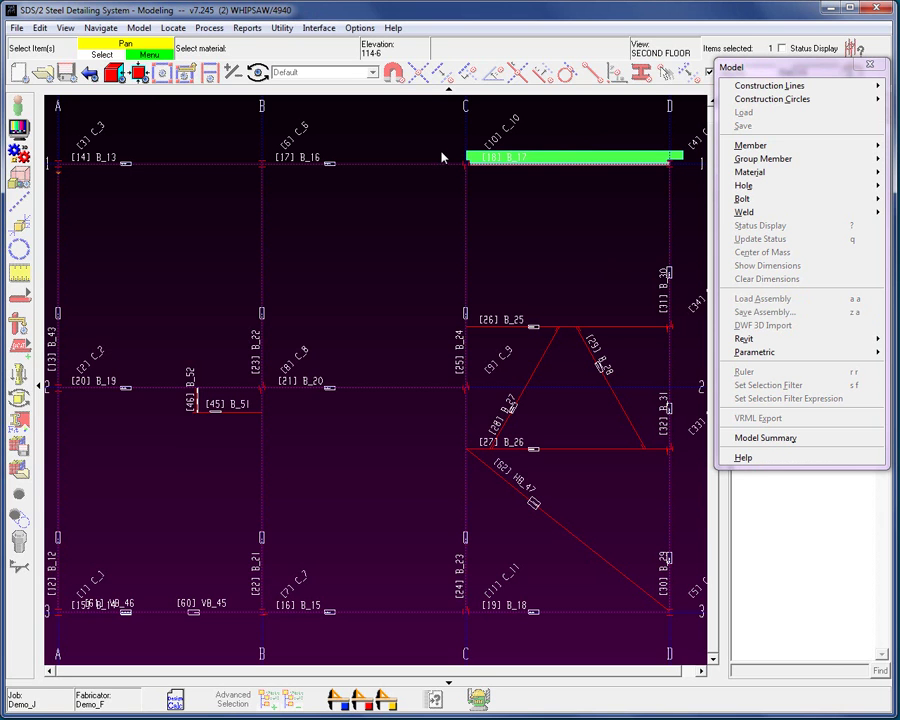
scroll(495, 190, up, 10)
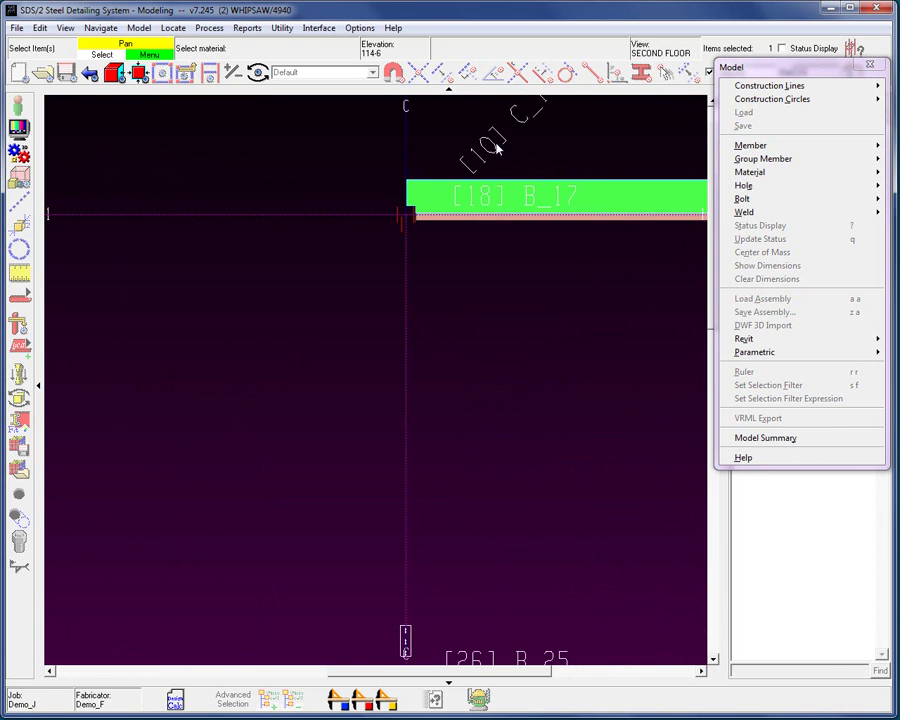
scroll(497, 193, up, 3)
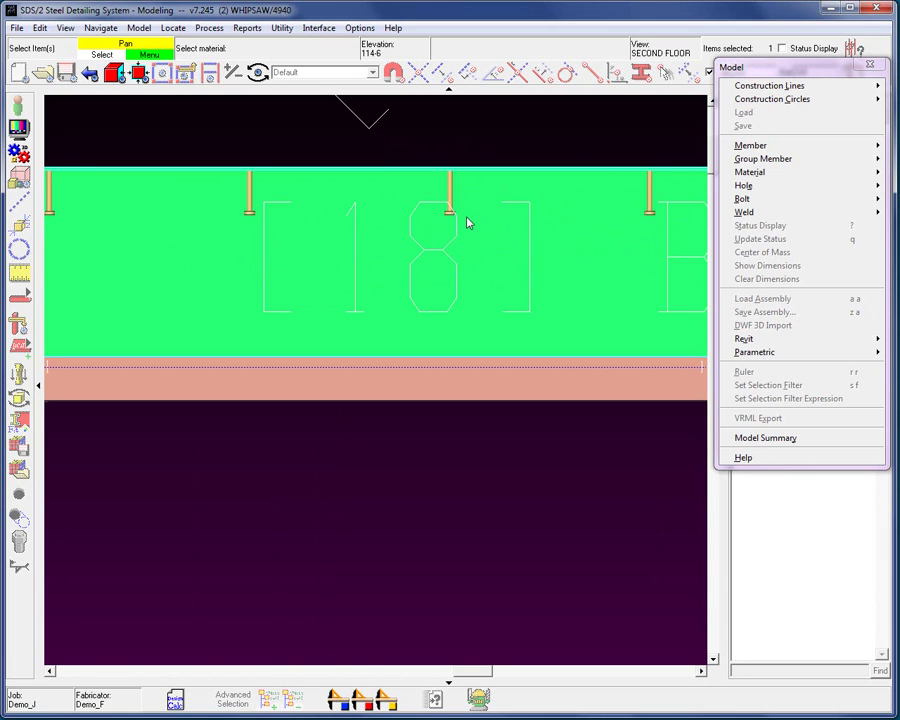
scroll(462, 233, down, 4)
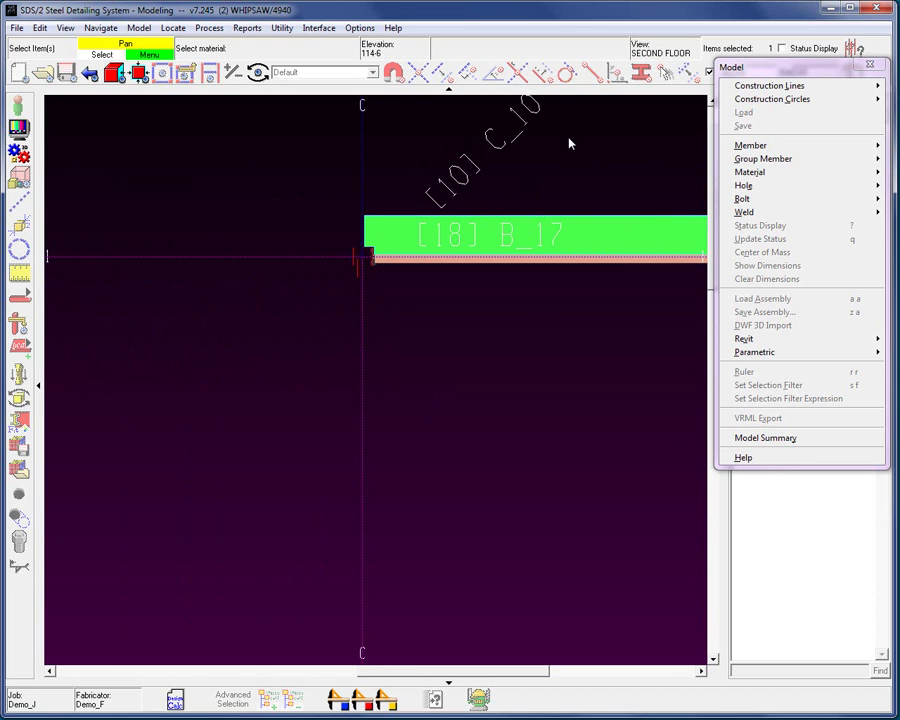
click(359, 28)
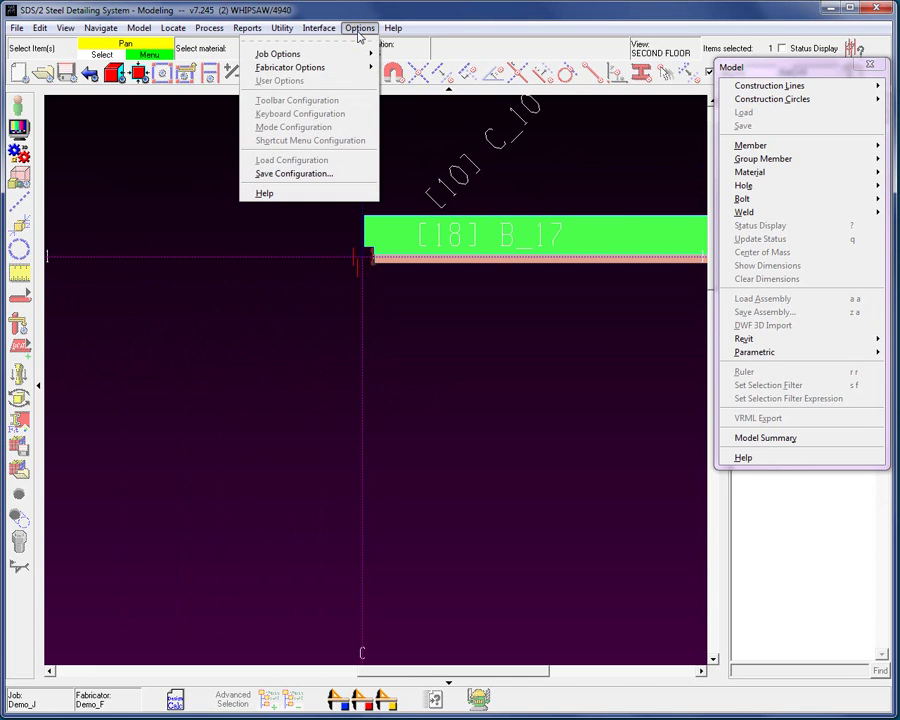
- In User Options > Modeling, set Level of Detail to highest and confirm with OK
click(320, 82)
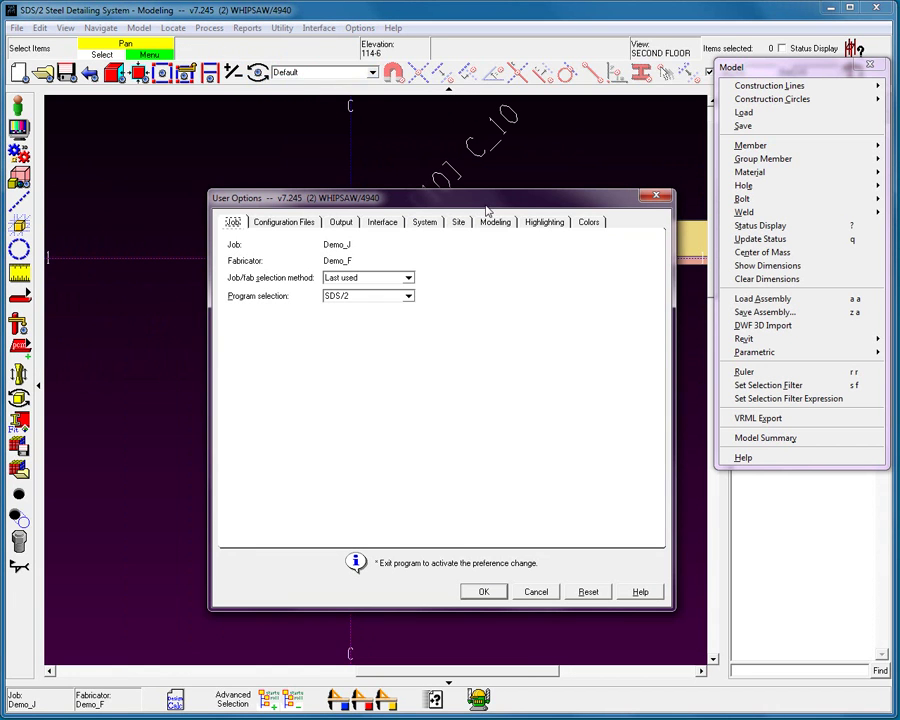
click(500, 223)
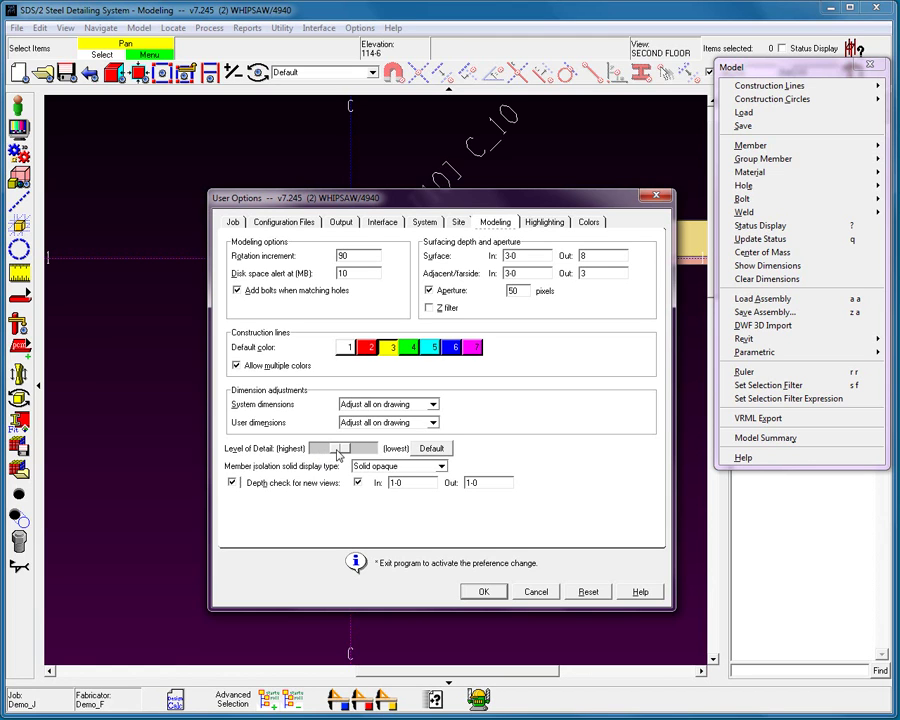
drag(338, 455, 302, 458)
click(482, 592)
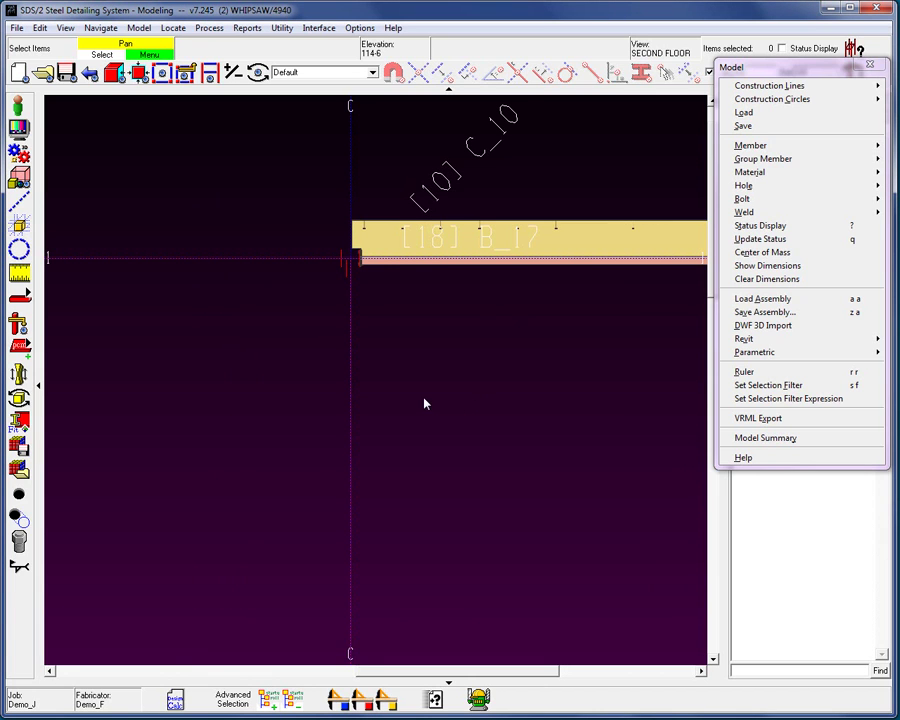
- Window-select the material along beam B_17 and drop its lower strip from the selection
scroll(424, 403, down, 3)
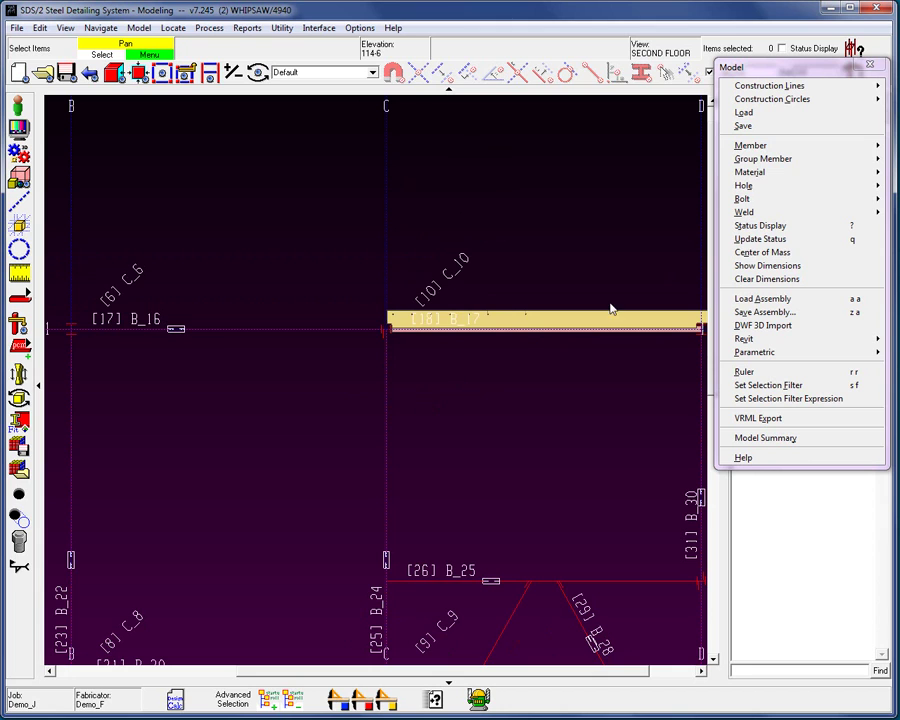
drag(645, 284, 378, 318)
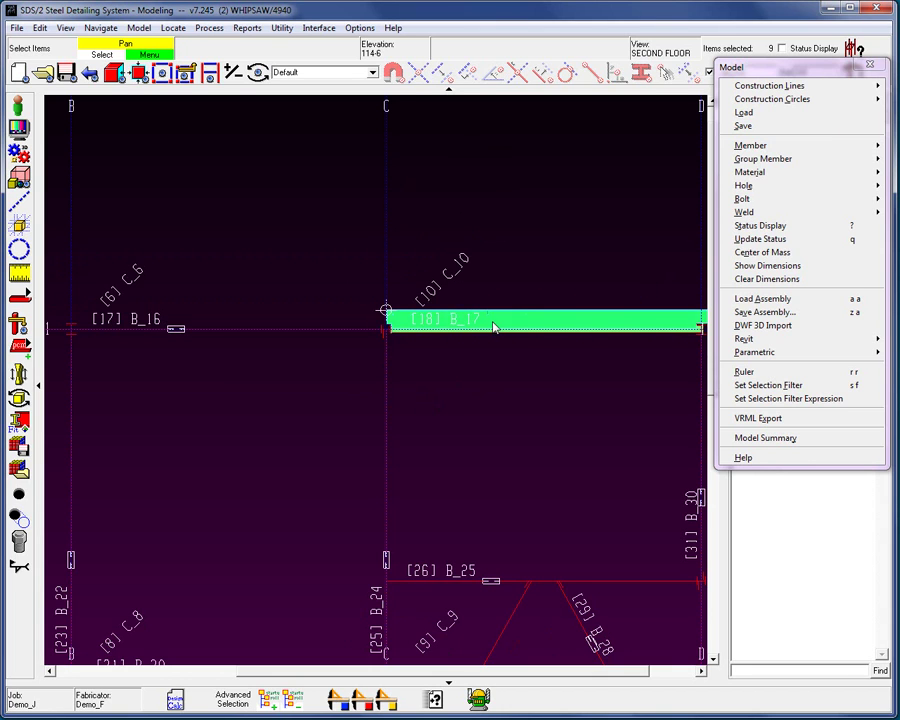
scroll(493, 327, up, 3)
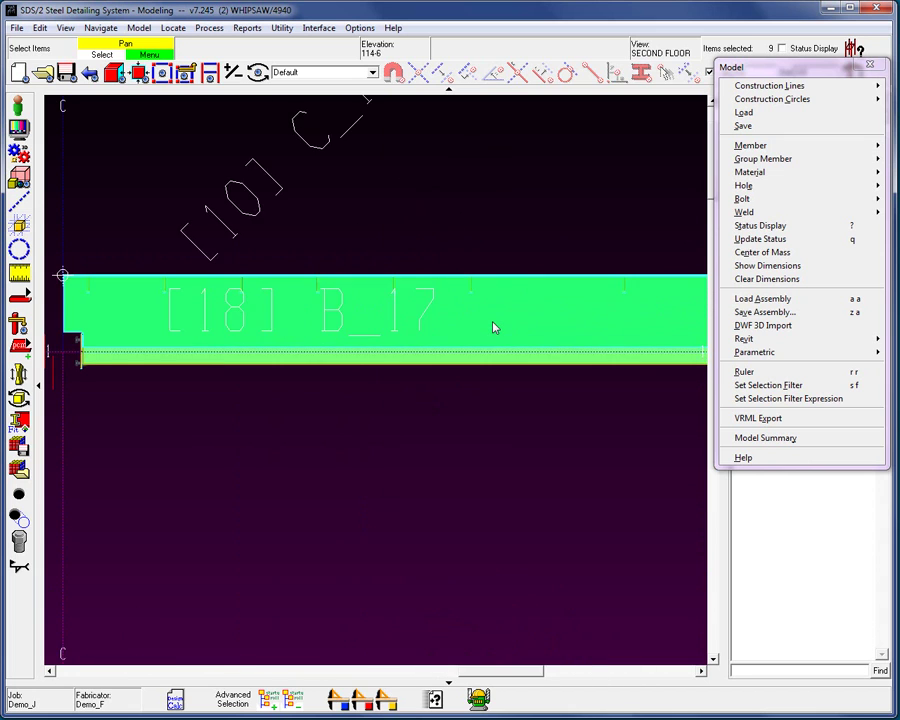
scroll(492, 326, up, 3)
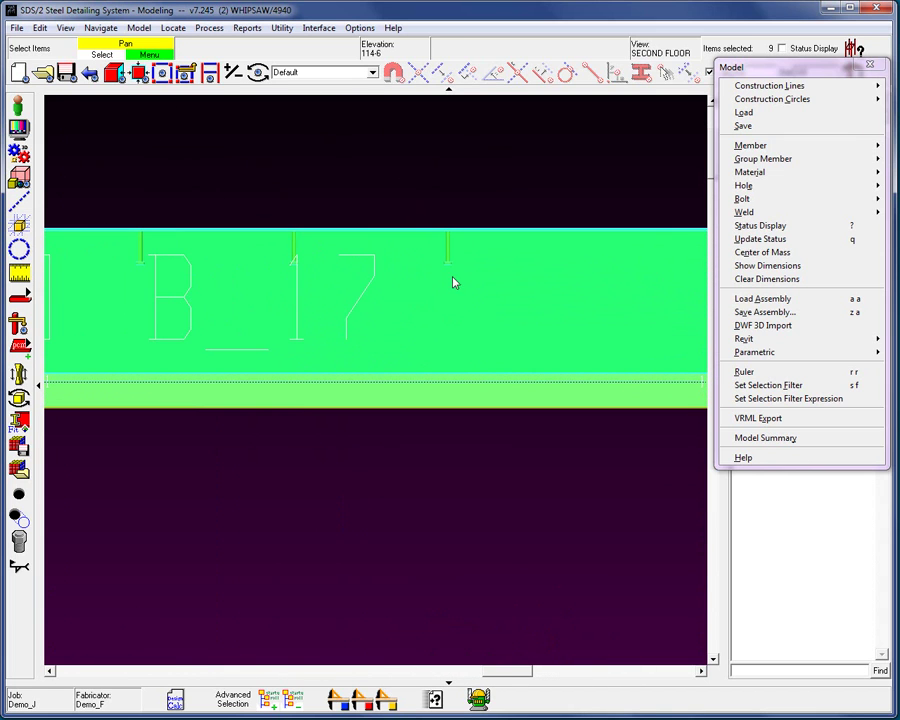
click(445, 398)
- Toggle B_17's lower strip in and out of the selection until nine items remain
scroll(311, 462, down, 4)
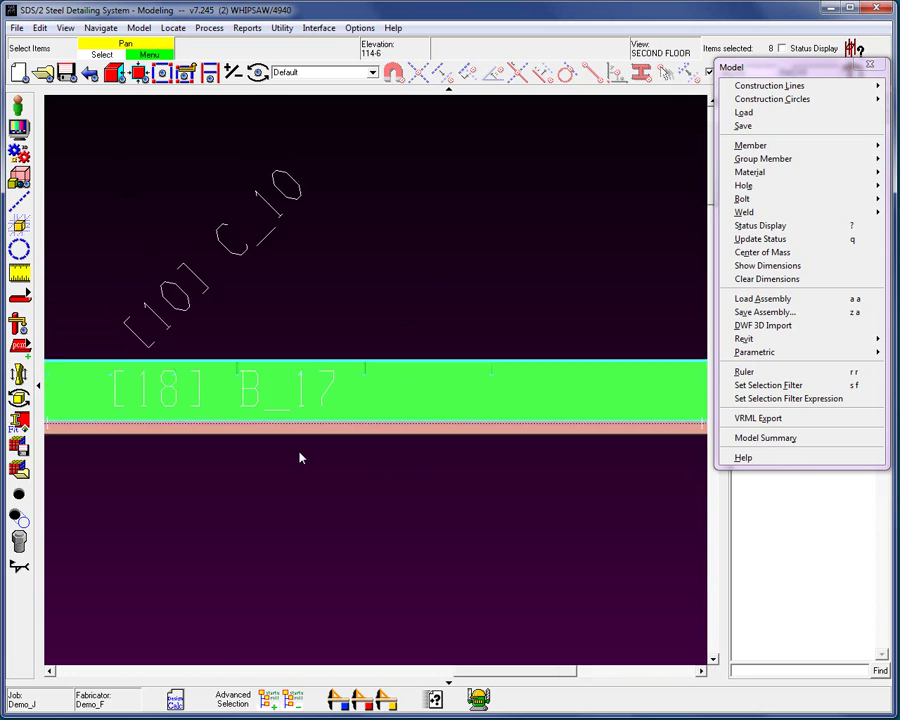
middle_drag(577, 488, 385, 469)
scroll(494, 438, down, 2)
scroll(673, 386, up, 4)
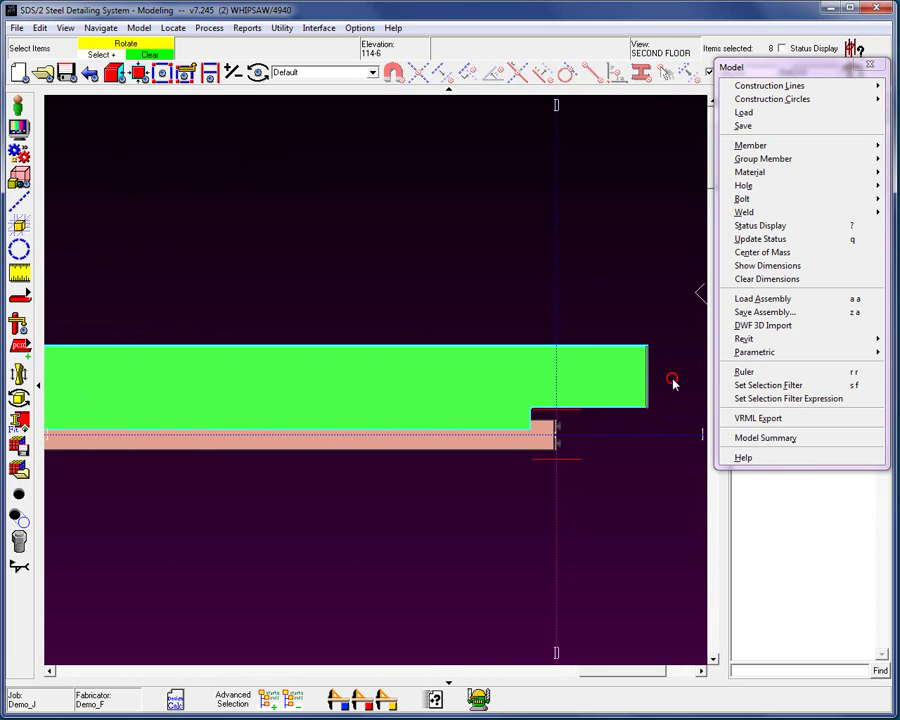
click(633, 383)
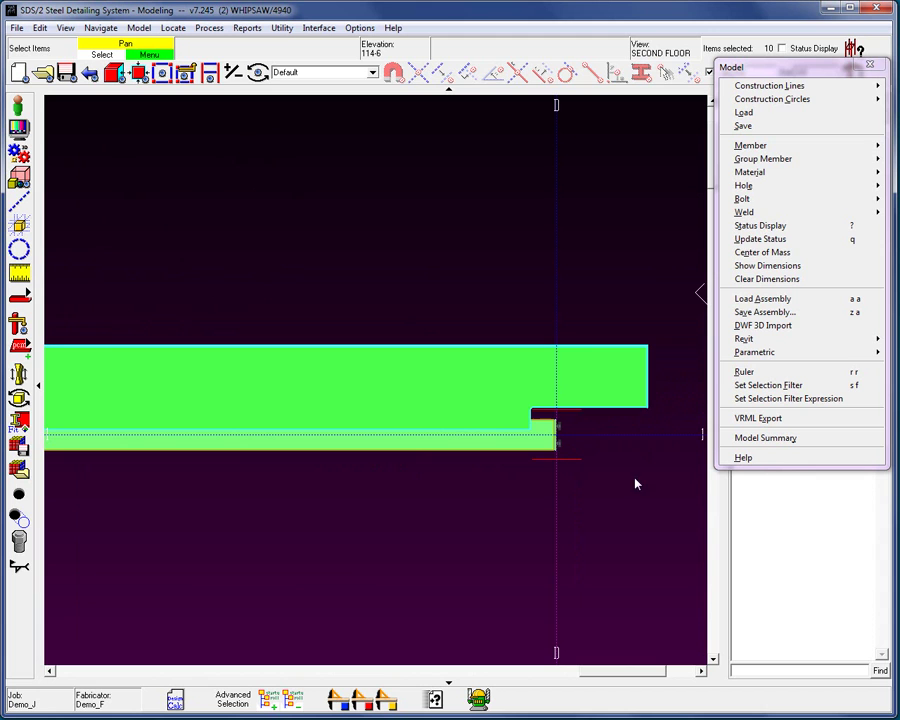
click(446, 446)
scroll(418, 505, down, 3)
scroll(269, 532, down, 1)
middle_drag(269, 532, 526, 470)
scroll(386, 478, down, 1)
scroll(362, 425, down, 2)
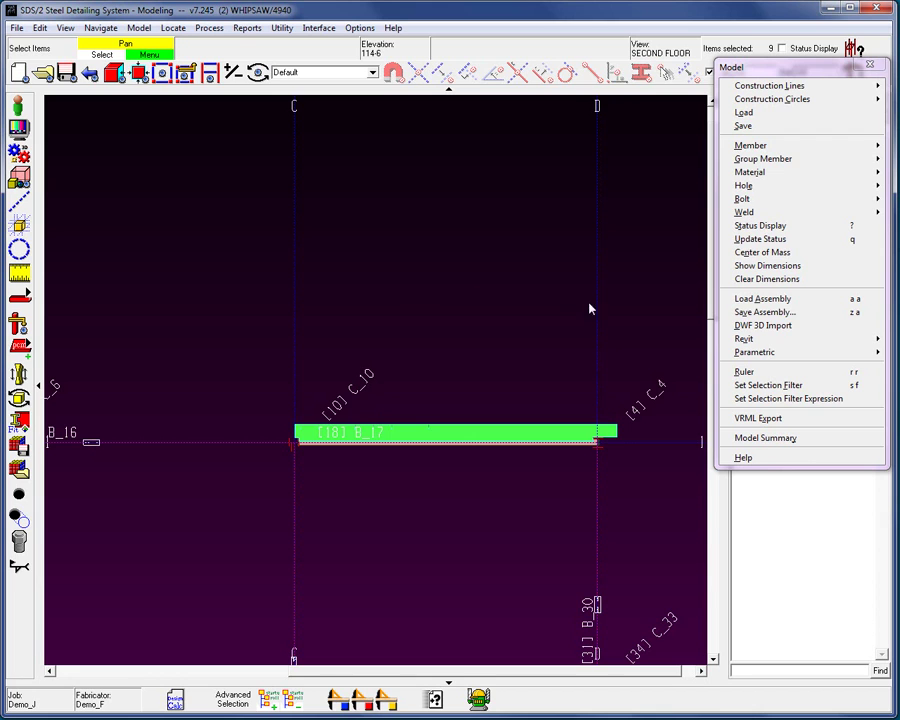
- Save the nine pieces as assembly 'PourStop', referenced at the beam end on gridline C
click(785, 316)
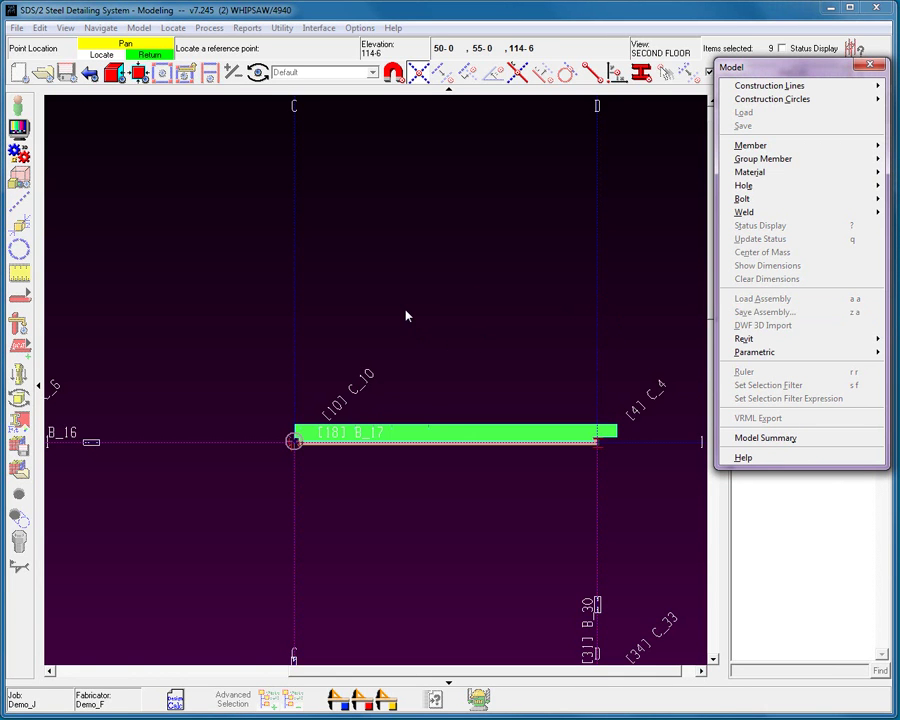
click(293, 446)
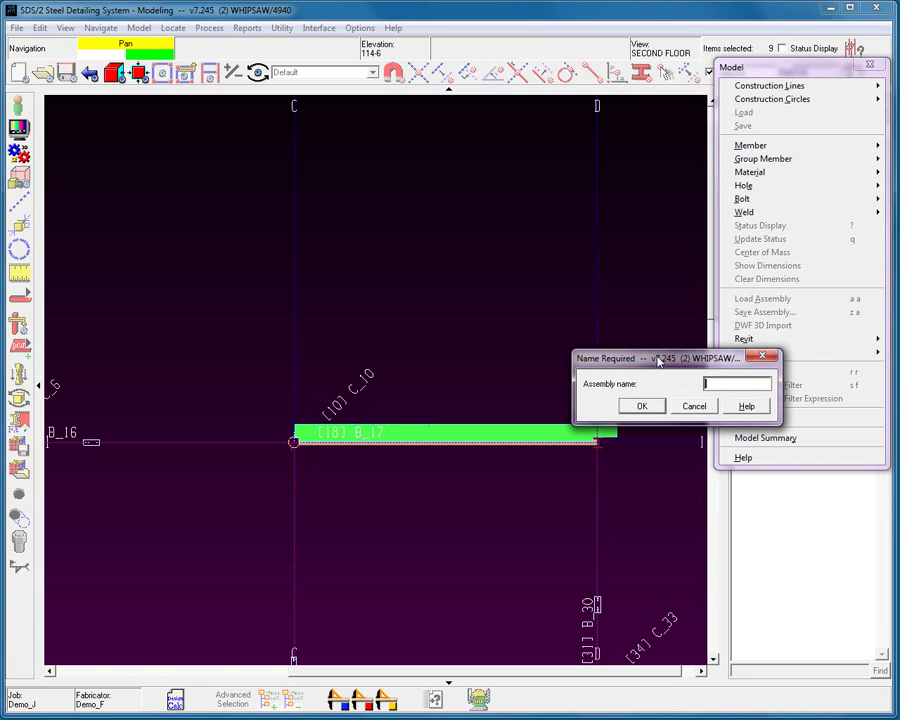
text(PourStop)
click(639, 408)
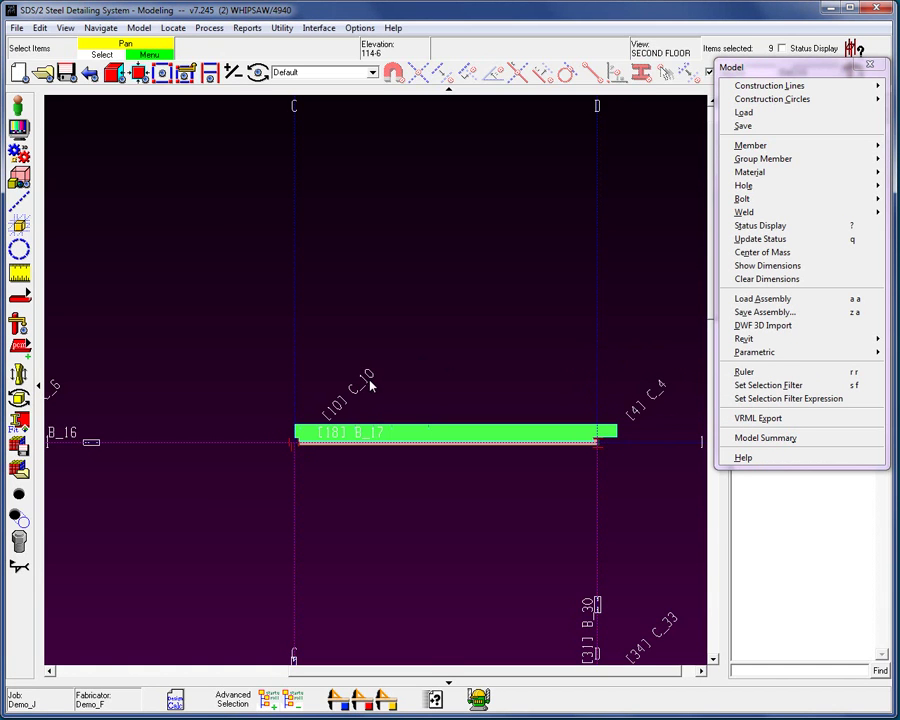
scroll(304, 375, down, 3)
middle_drag(310, 332, 293, 222)
- Zoom into bay C–D and check beam B_18
click(472, 342)
click(205, 453)
click(375, 340)
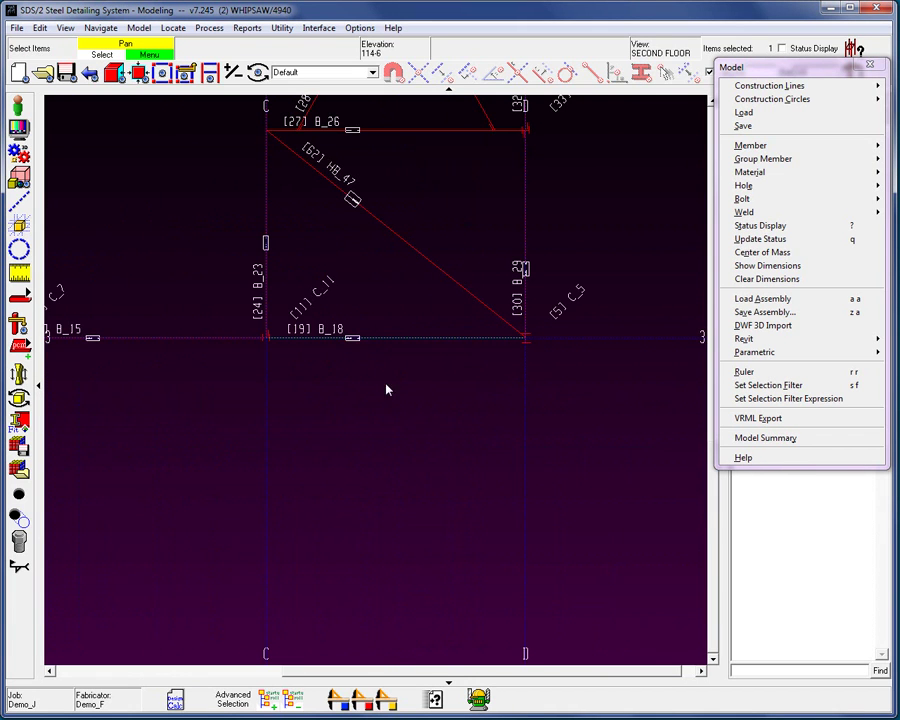
click(347, 400)
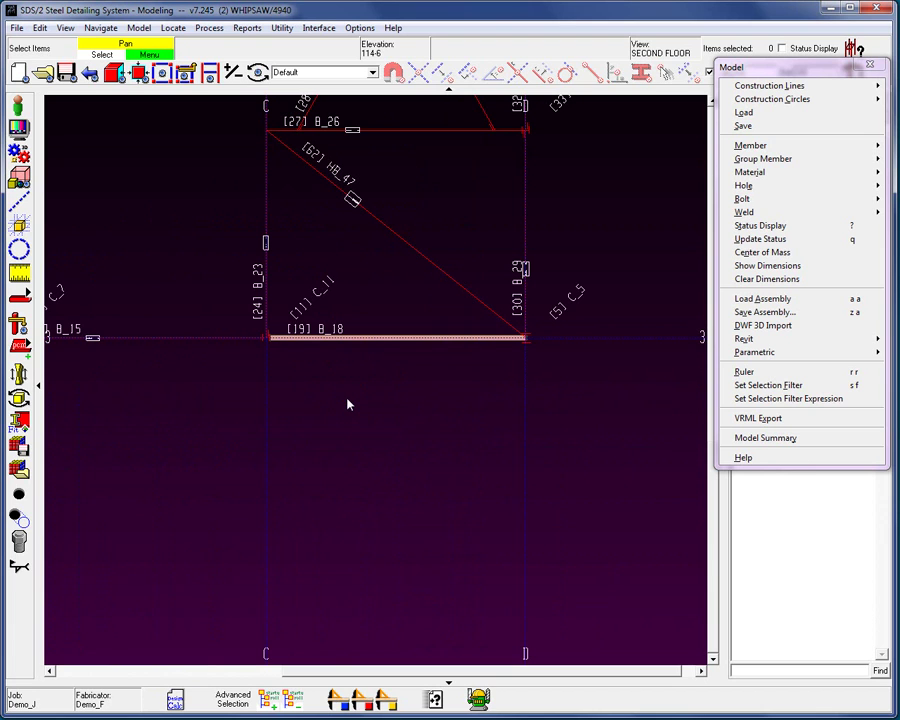
- Load the PourStop assembly onto beam B_18 at its end on gridline C
click(766, 298)
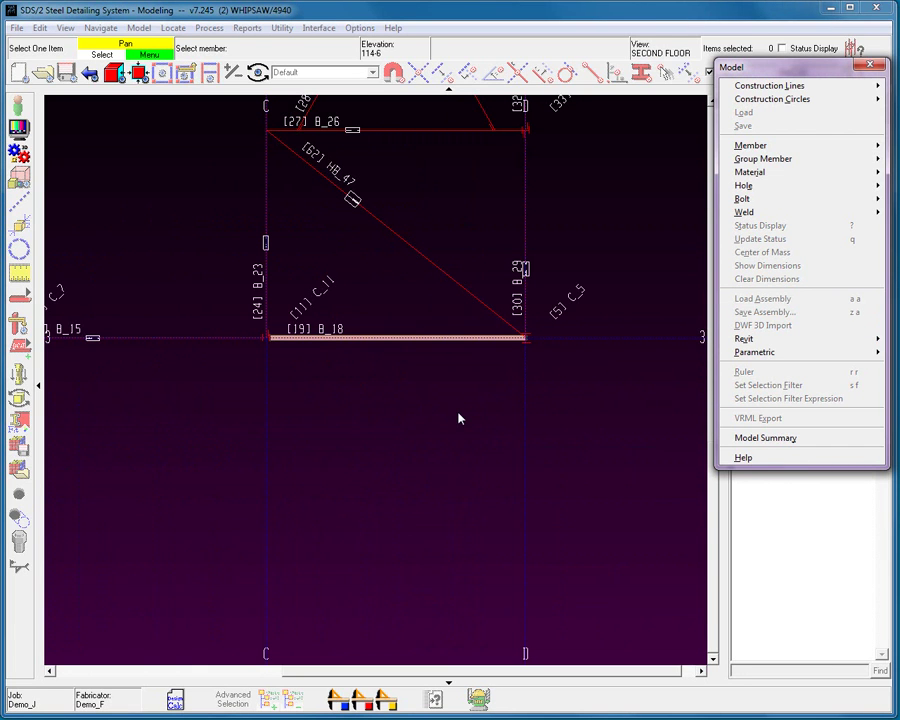
click(396, 345)
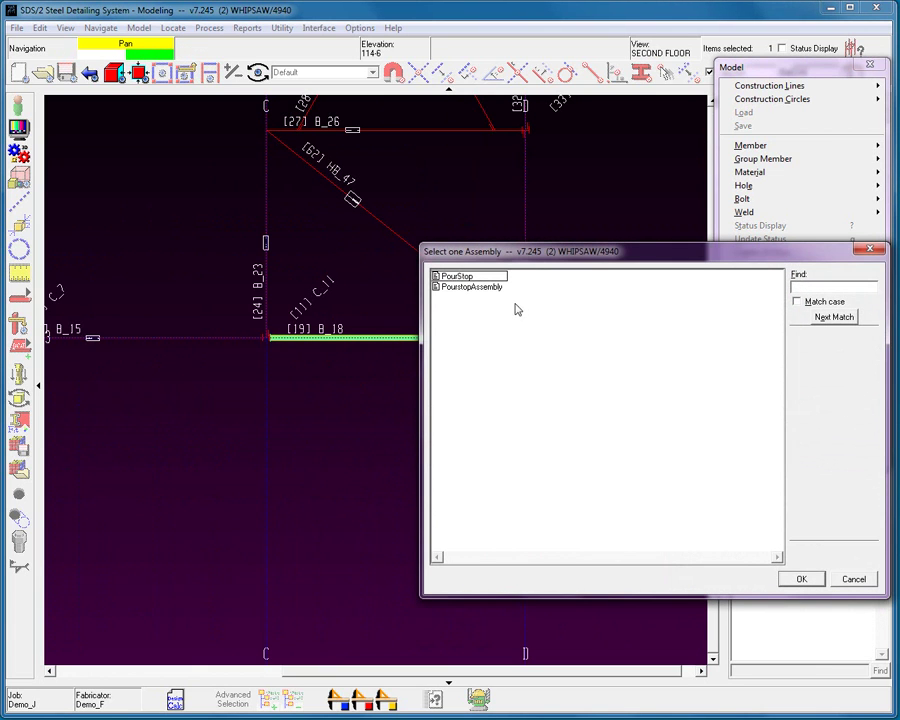
click(457, 277)
click(801, 579)
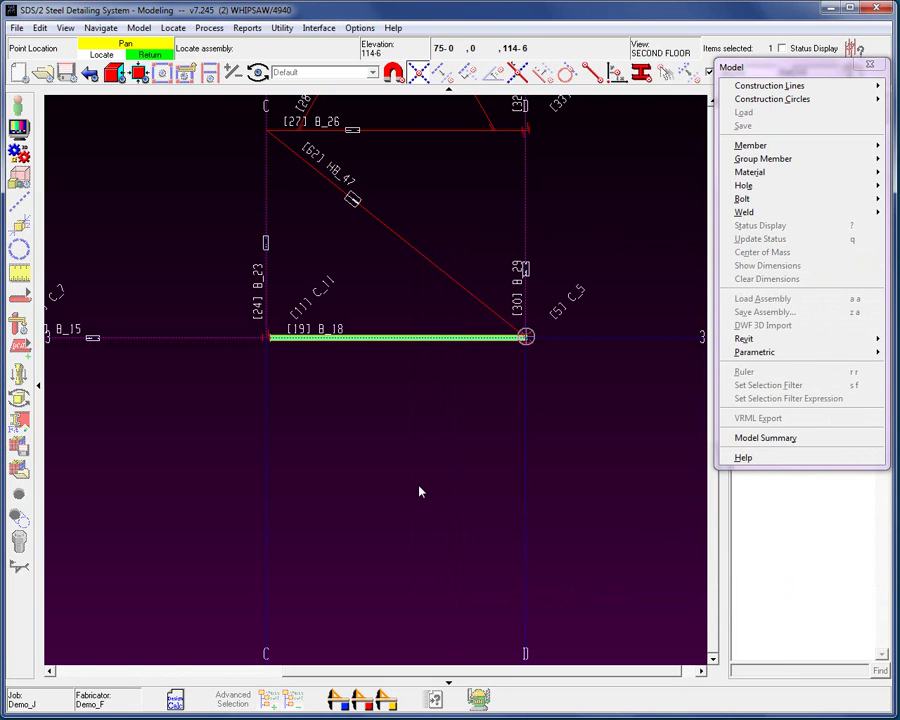
click(265, 340)
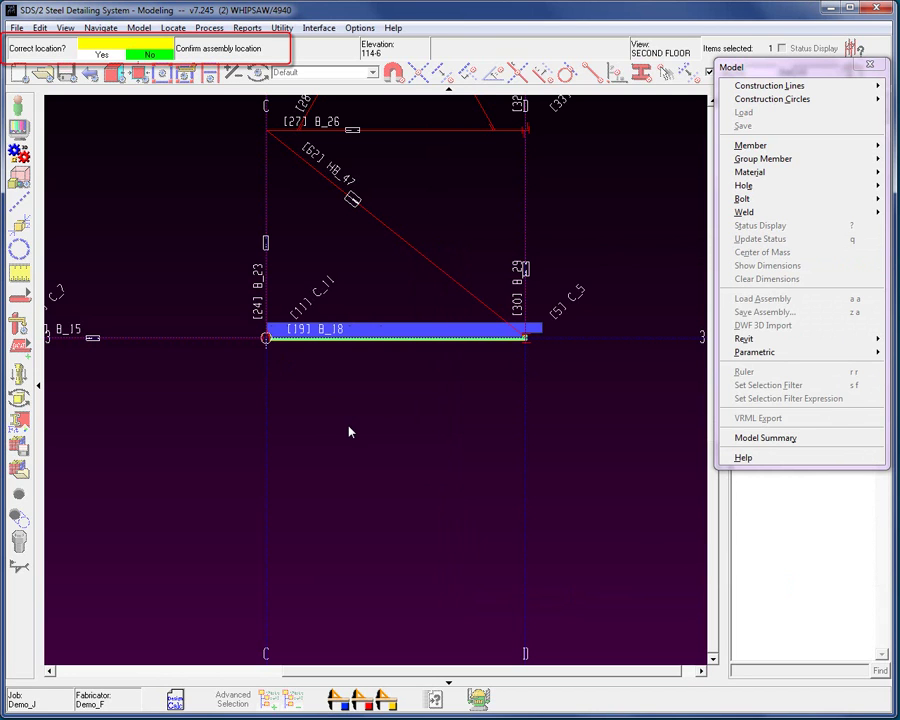
click(349, 432)
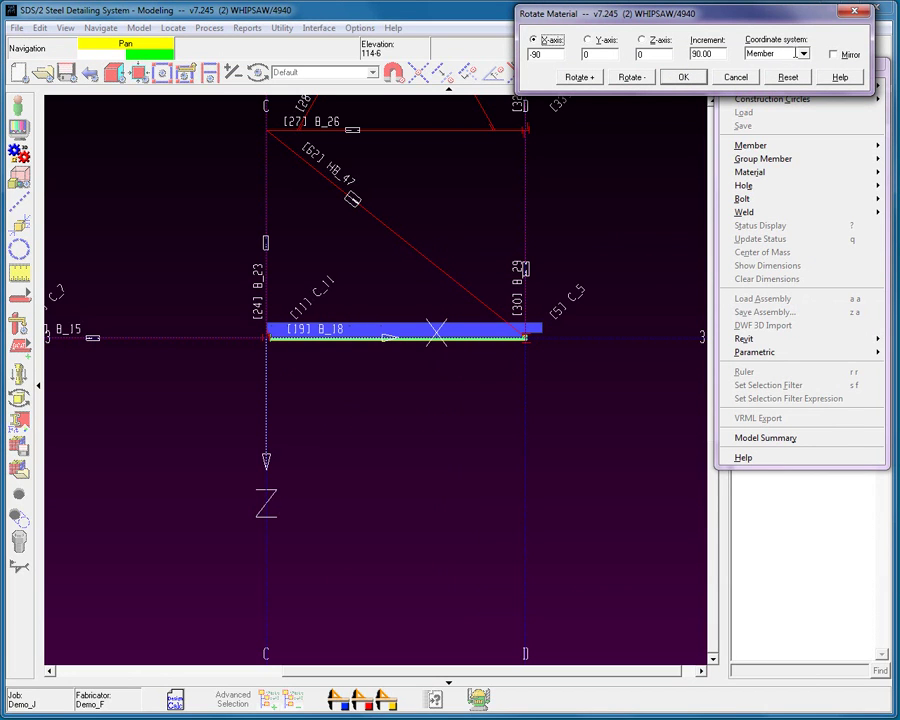
- Mirror and rotate the loaded pour stop about the Y axis, accept it, and end the load
click(595, 42)
click(831, 55)
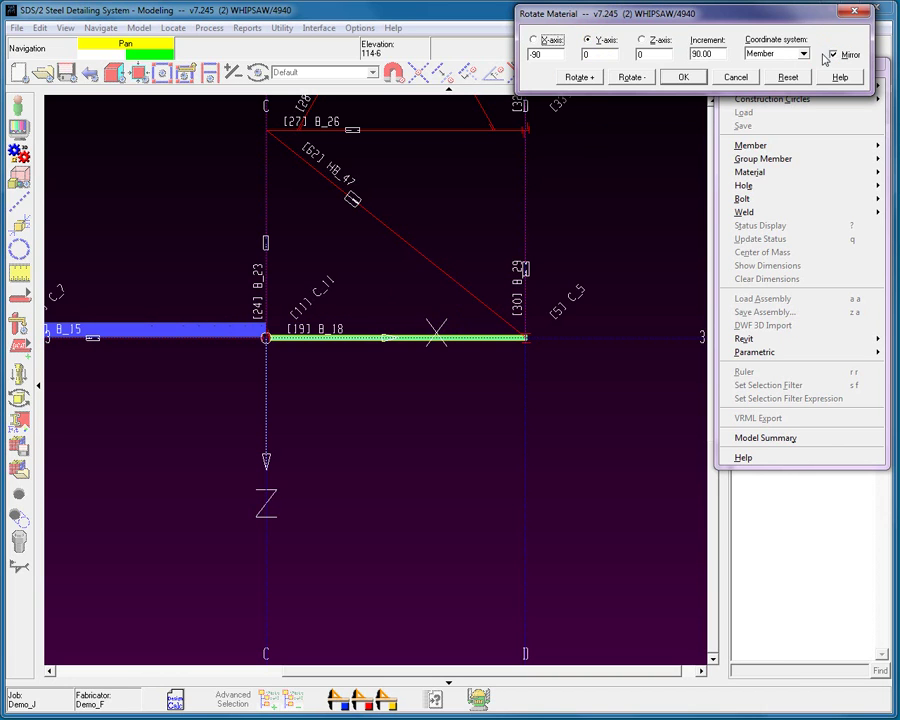
click(578, 78)
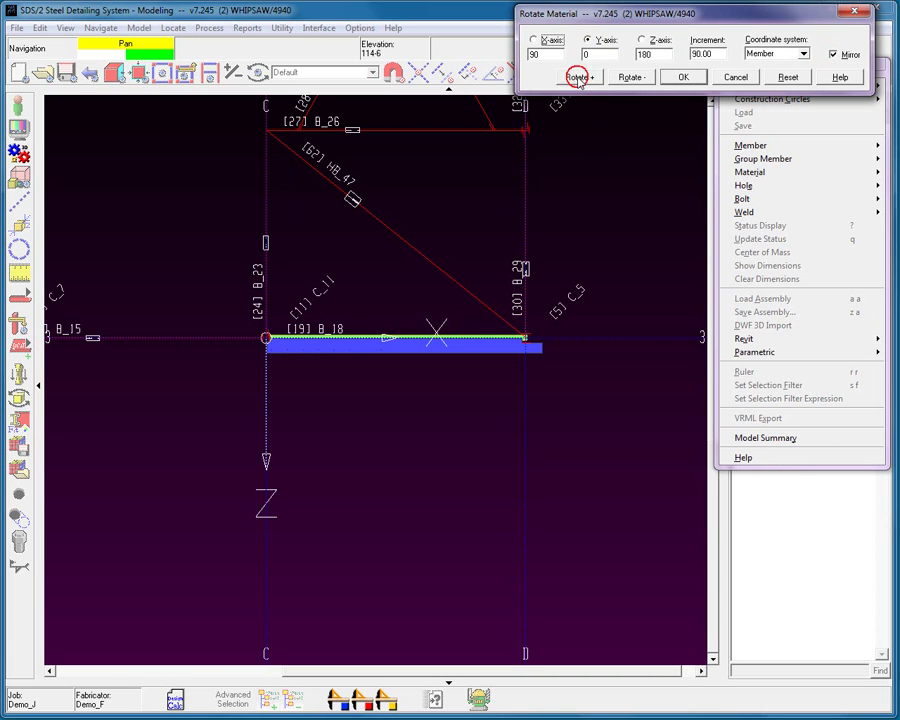
click(684, 78)
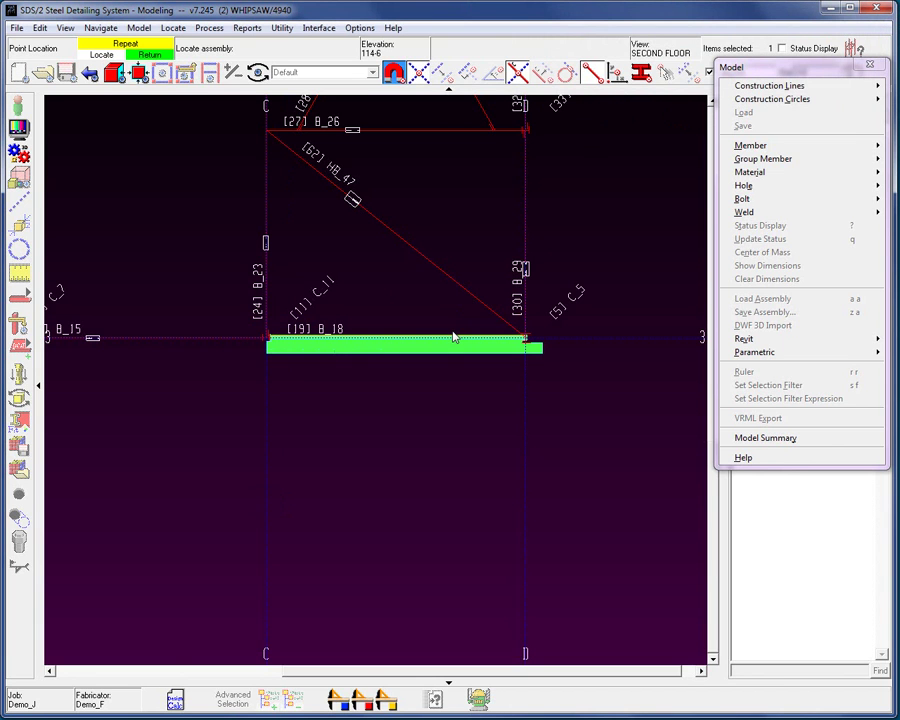
right_click(360, 471)
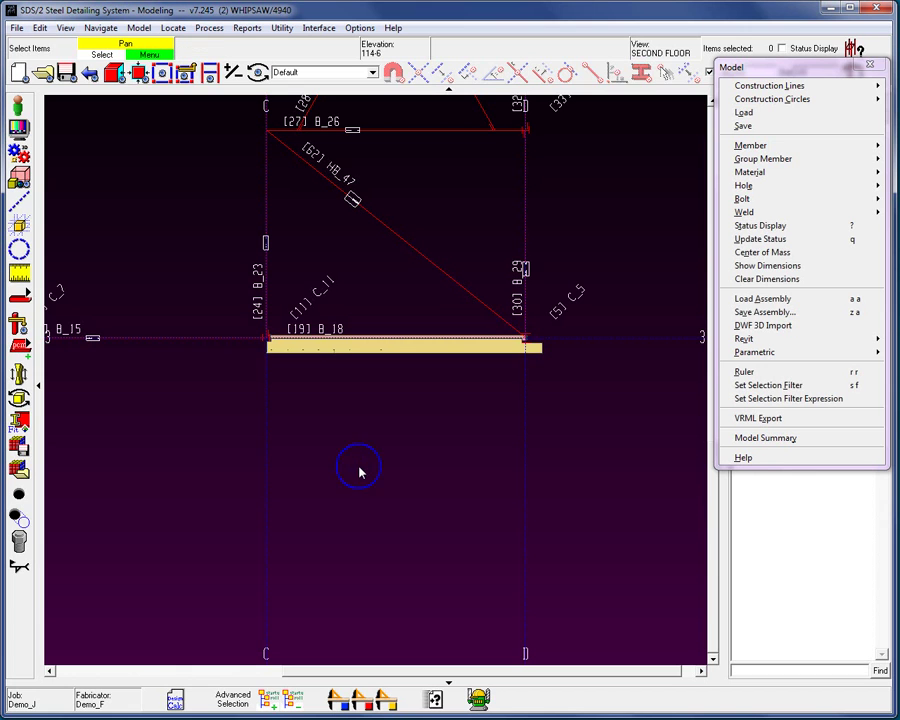
- Zoom in on B_18's pour stop, select then deselect the beam, and pan up to the B_25–B_28 bay
scroll(338, 385, up, 5)
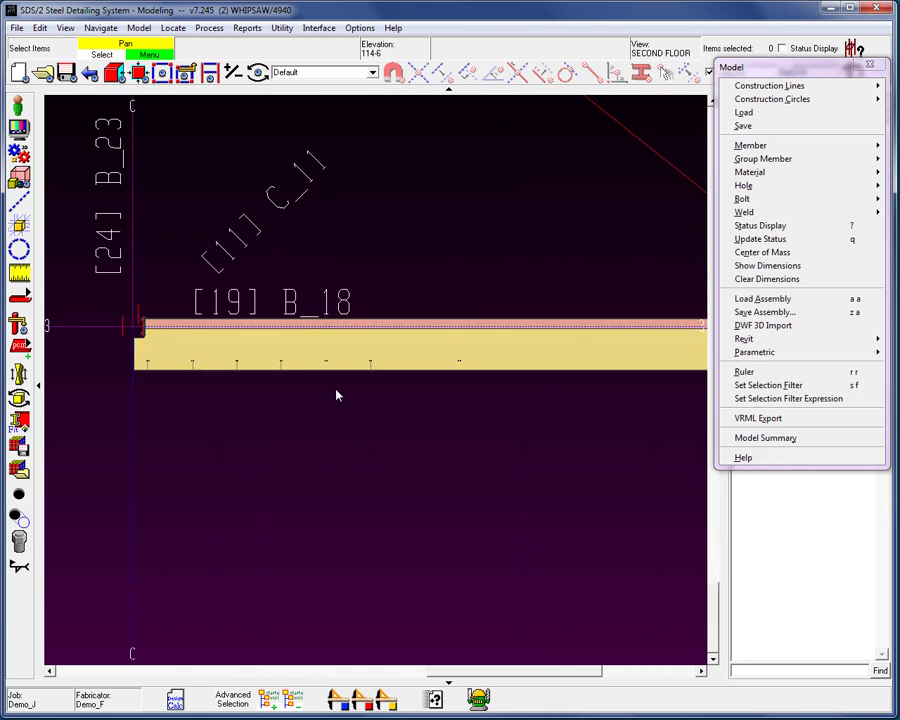
scroll(311, 354, down, 4)
scroll(559, 350, up, 6)
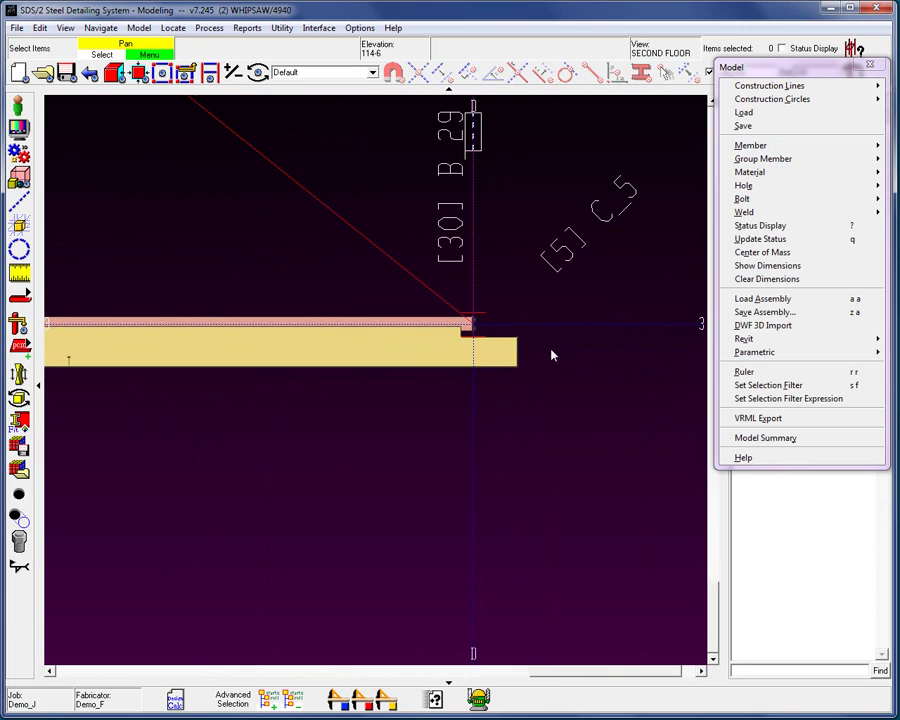
scroll(571, 447, down, 5)
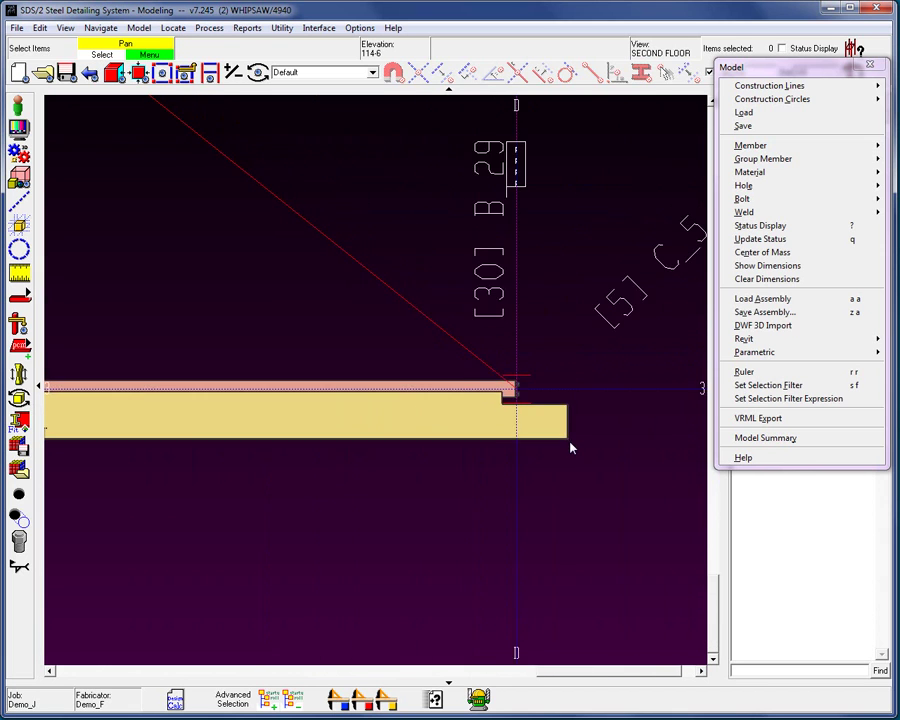
scroll(224, 550, down, 2)
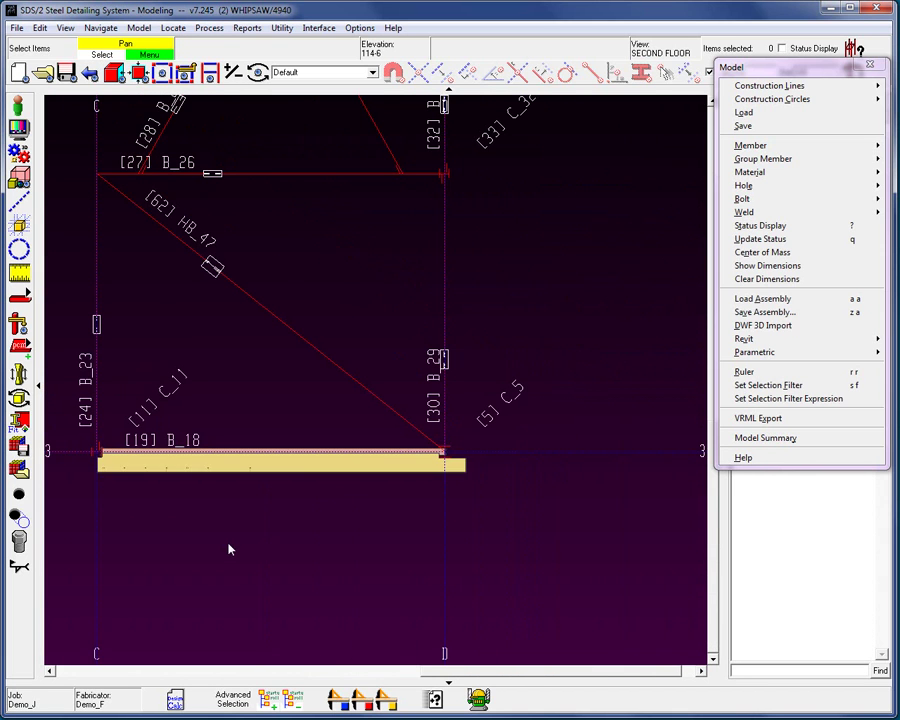
click(251, 454)
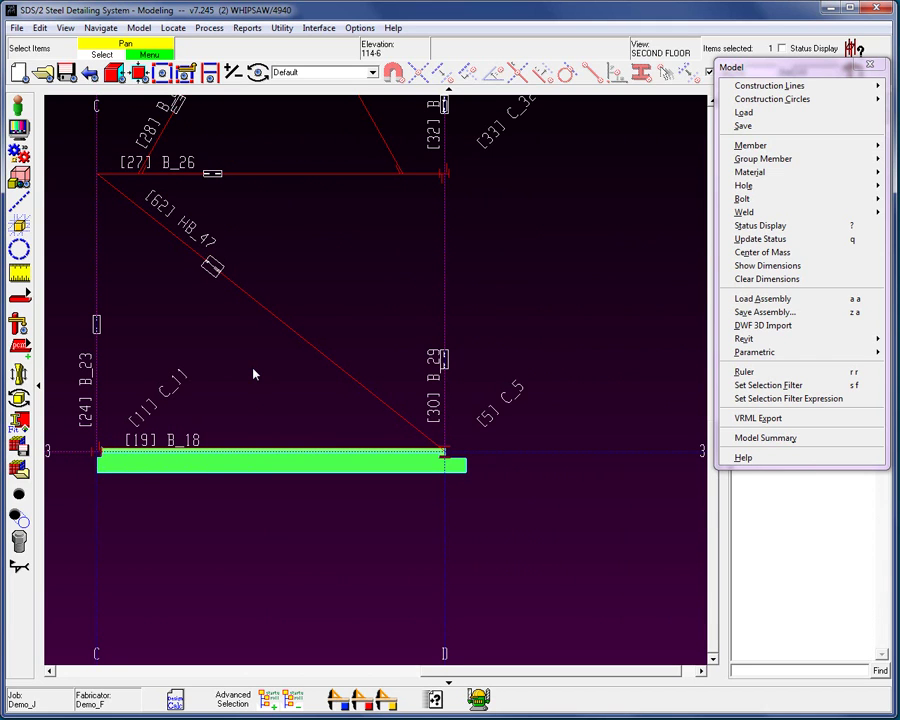
click(278, 402)
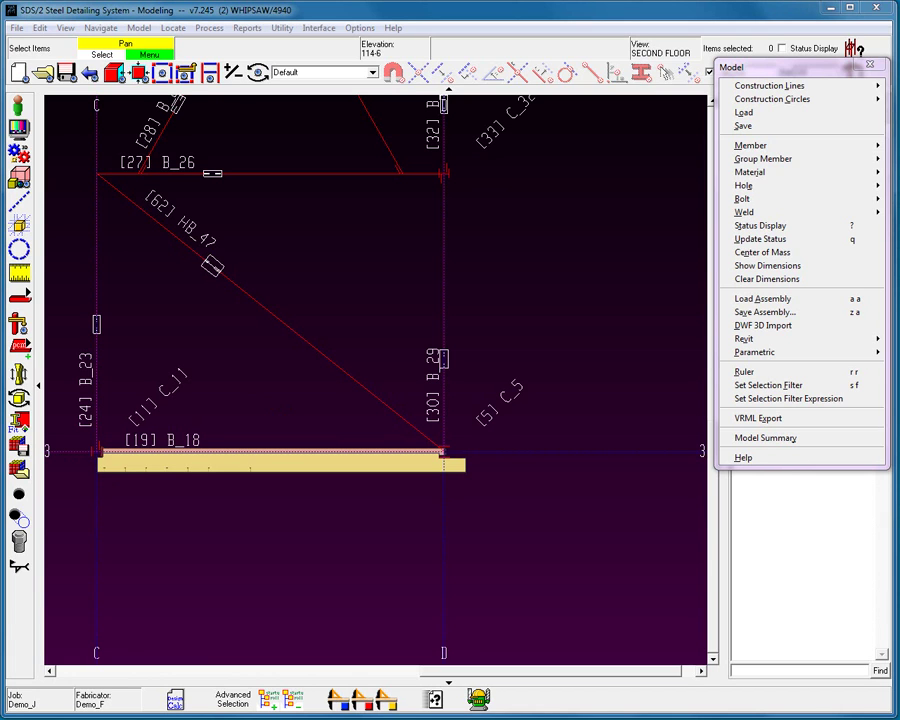
mouse_move(289, 243)
middle_down()
mouse_move(297, 319)
mouse_move(355, 478)
middle_up()
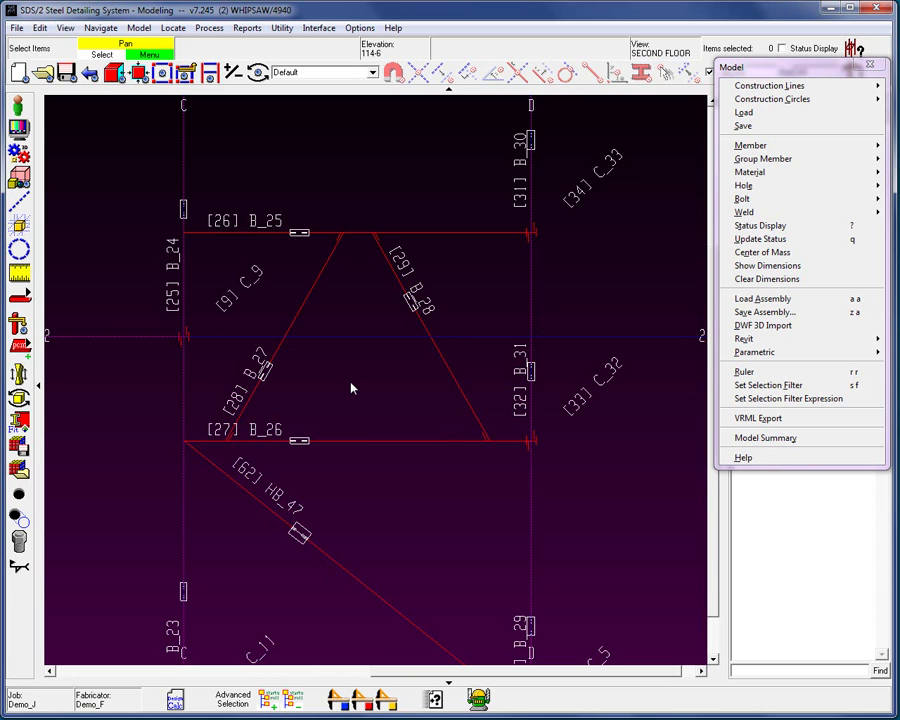
click(800, 298)
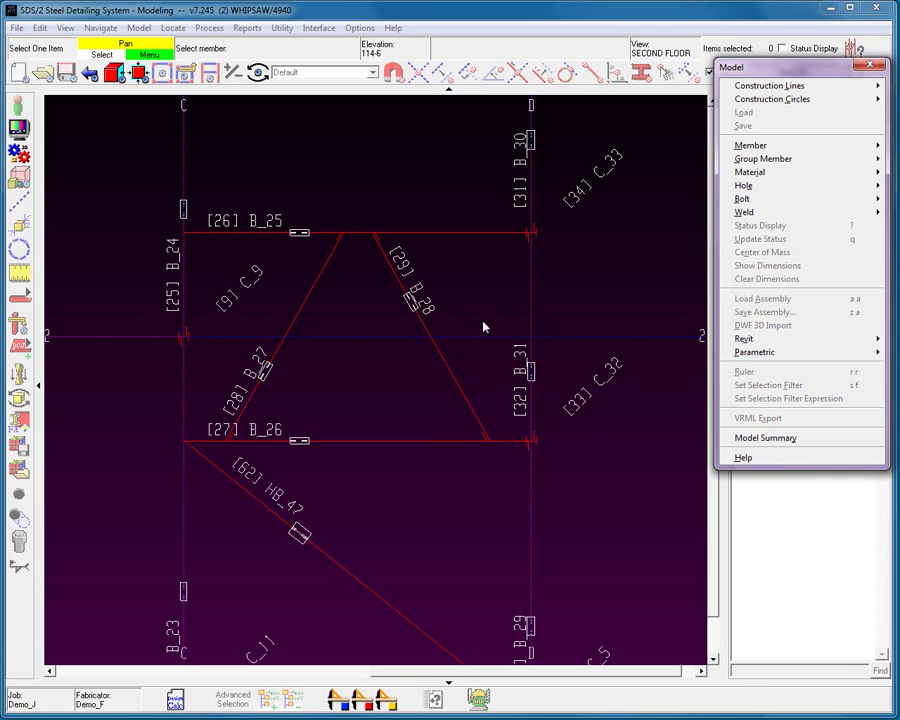
click(266, 375)
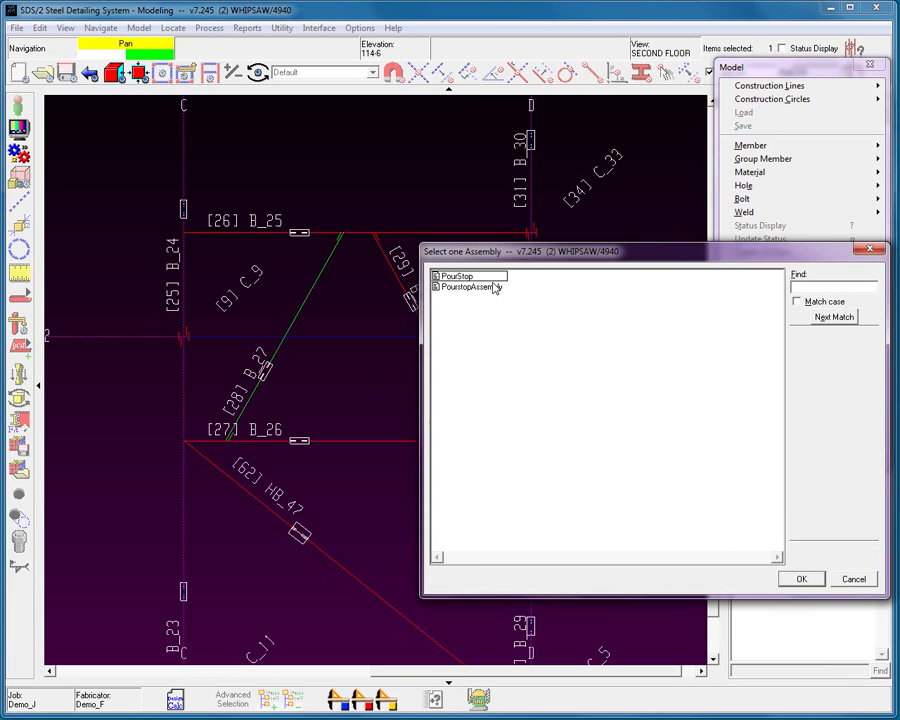
click(548, 344)
click(801, 579)
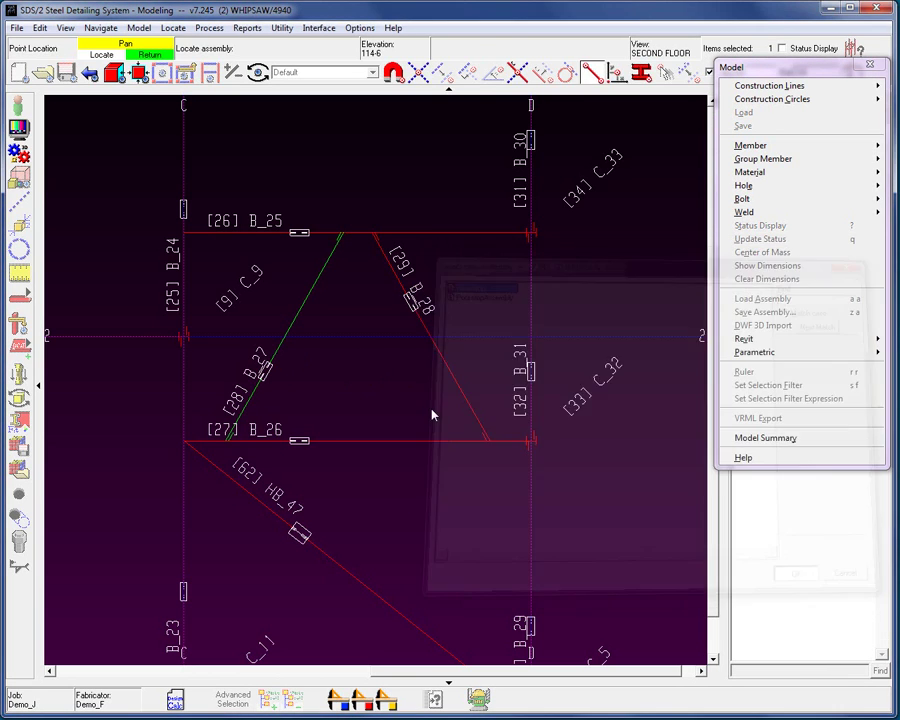
click(224, 440)
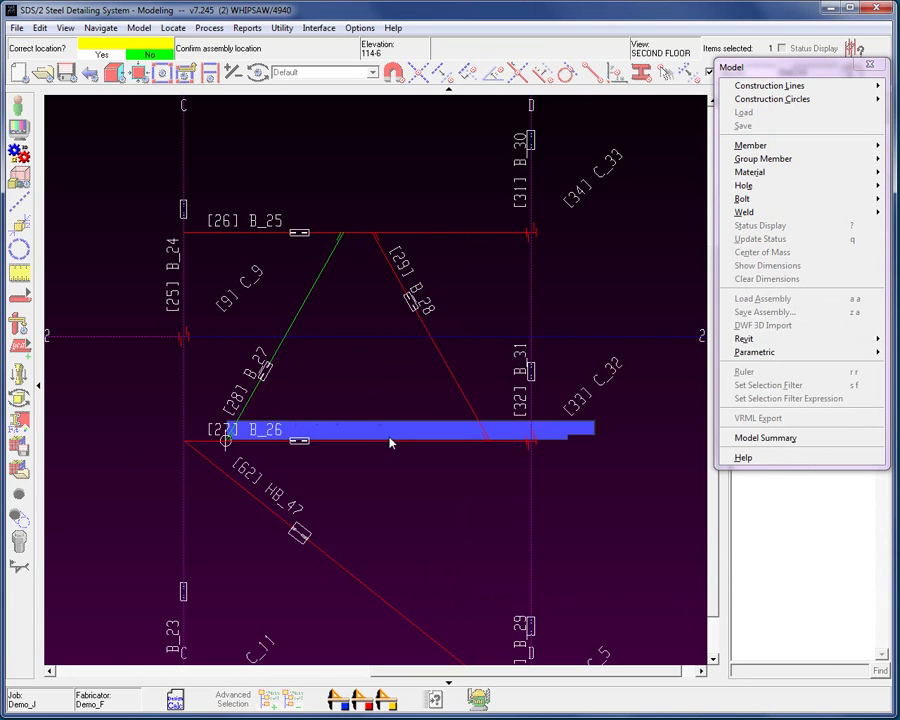
click(363, 380)
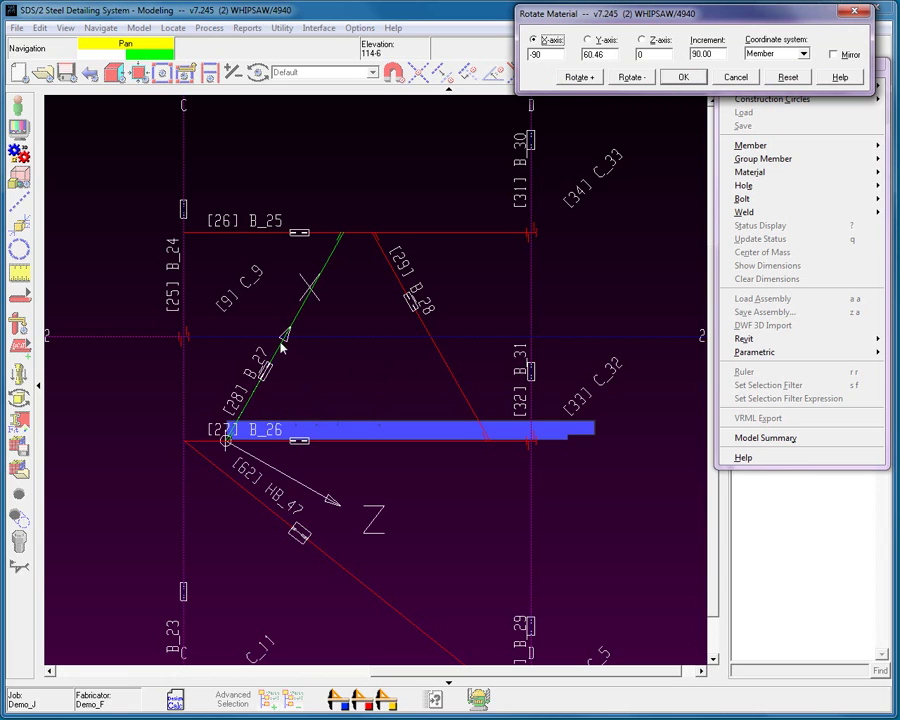
click(596, 42)
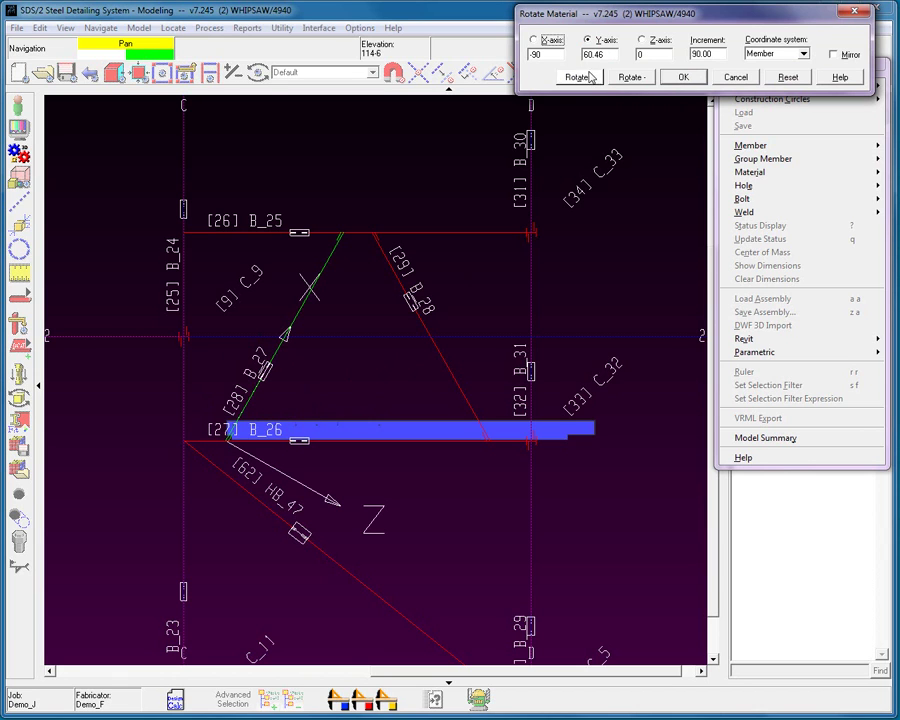
click(580, 77)
click(582, 78)
click(582, 78)
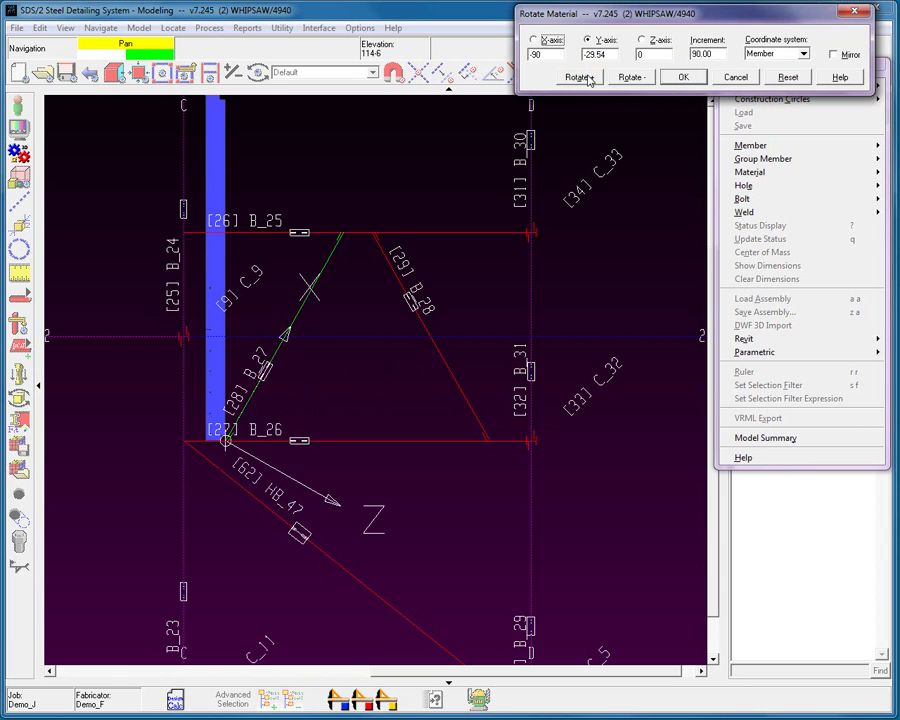
click(582, 78)
click(735, 78)
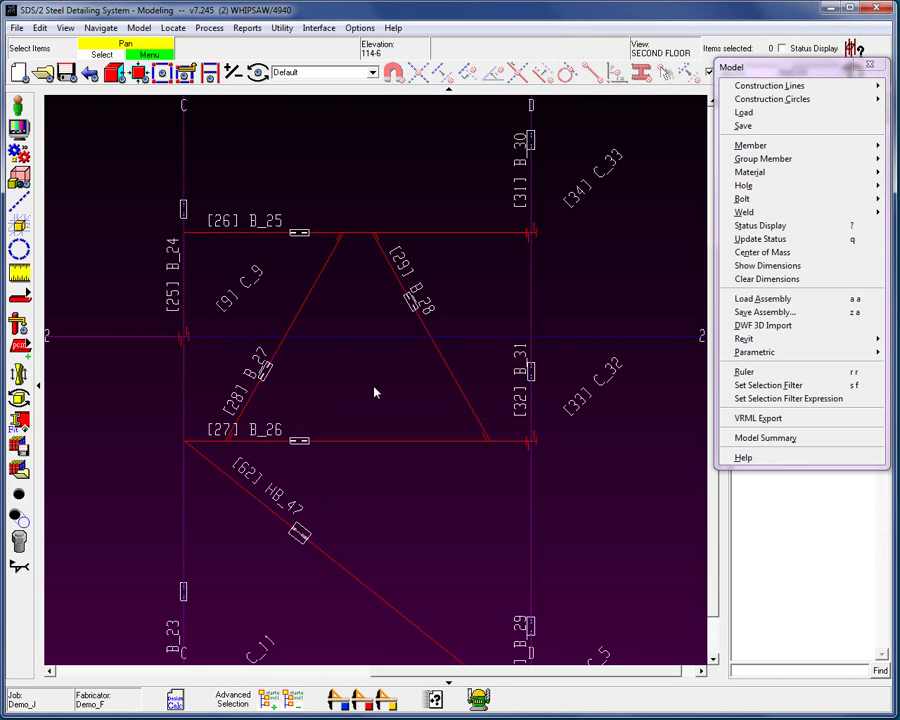
- Rotate the plan view using a reference point and a direction point along brace B_27
click(100, 28)
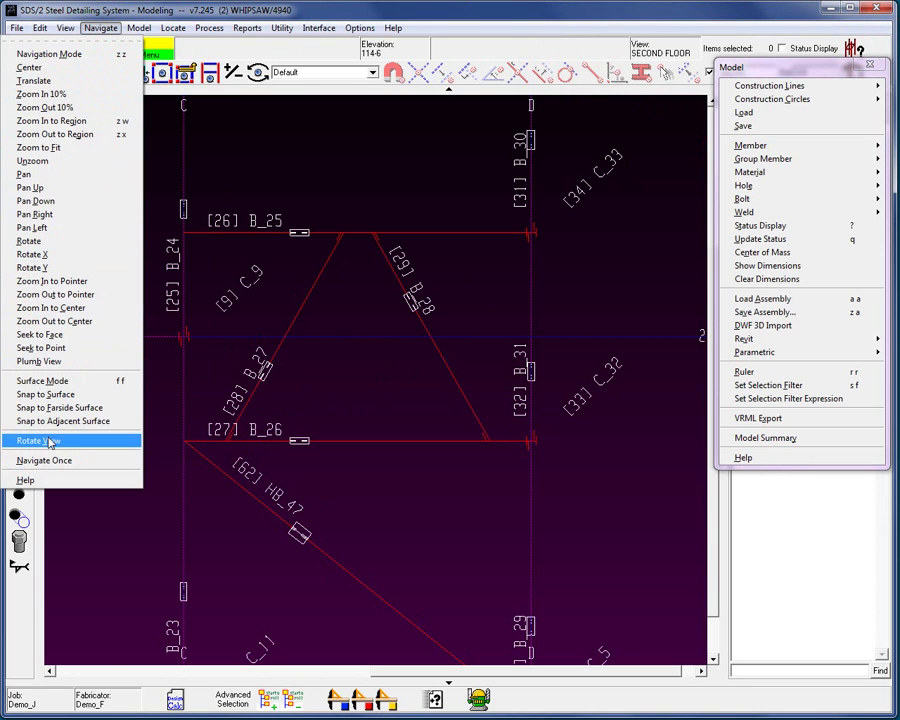
click(38, 440)
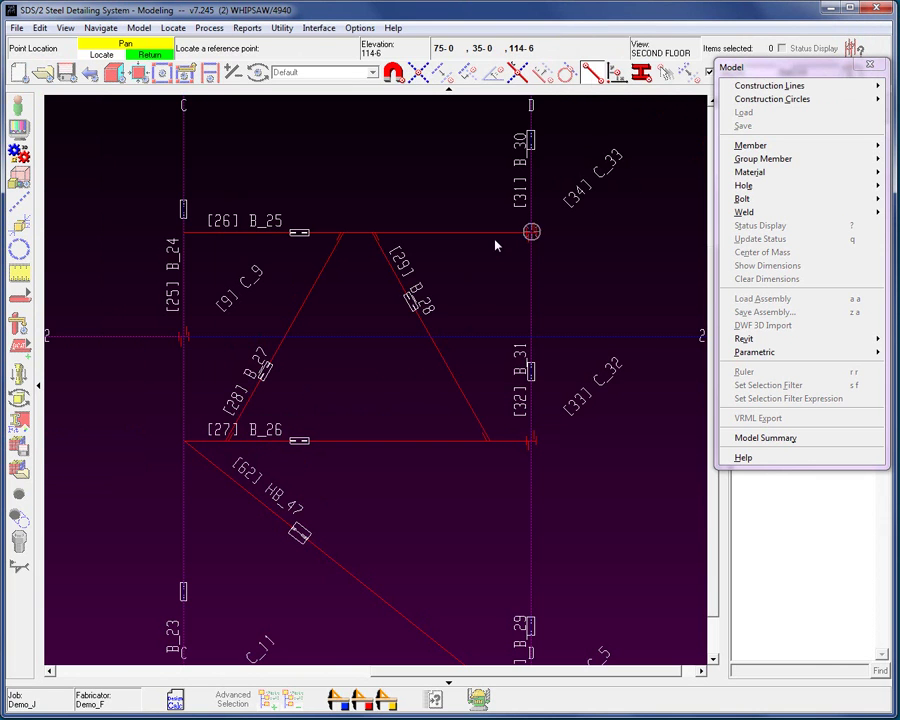
click(241, 445)
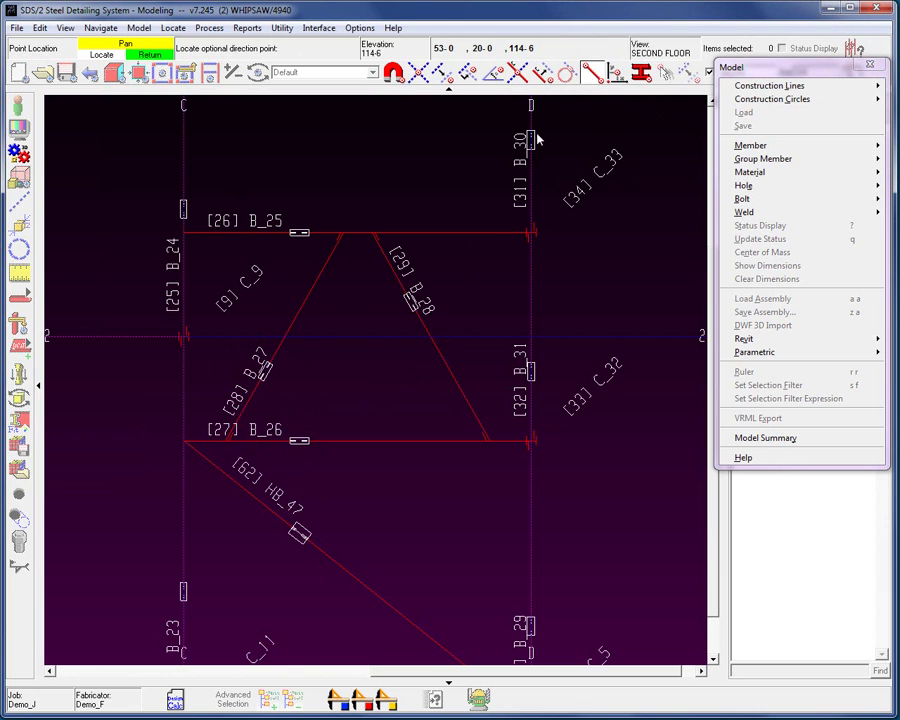
click(344, 236)
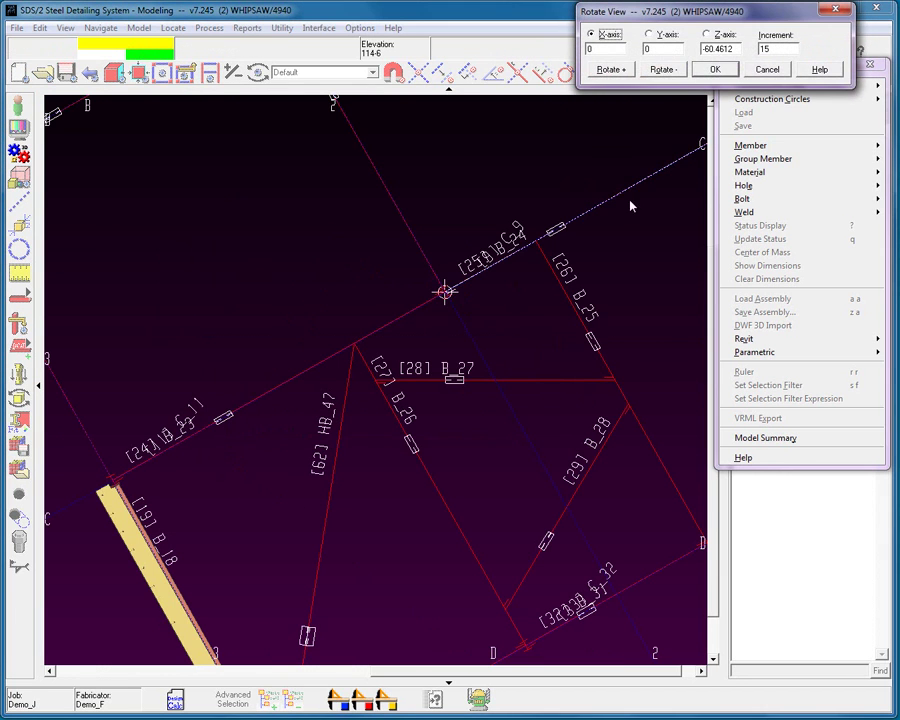
click(709, 68)
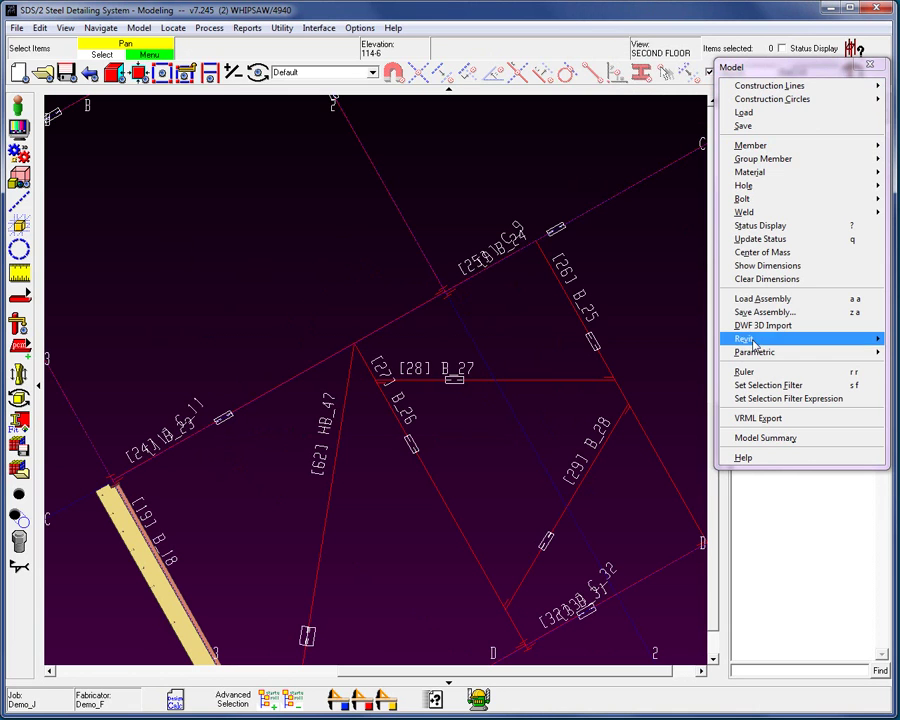
- Load PourStop onto brace B_27 at its end point, accept the orientation, and finish placing
click(762, 298)
click(458, 393)
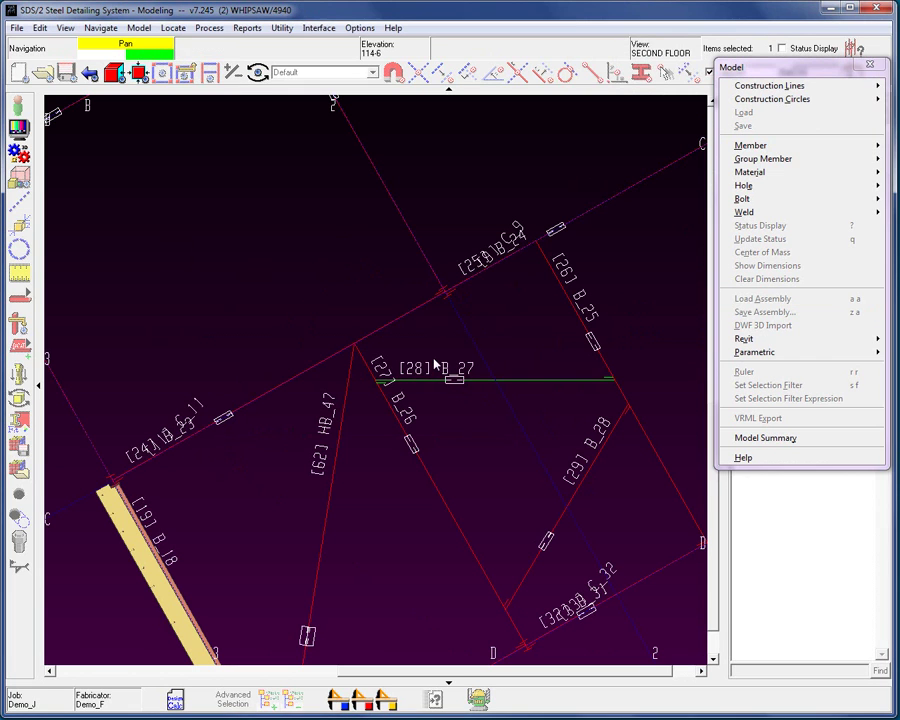
double_click(457, 277)
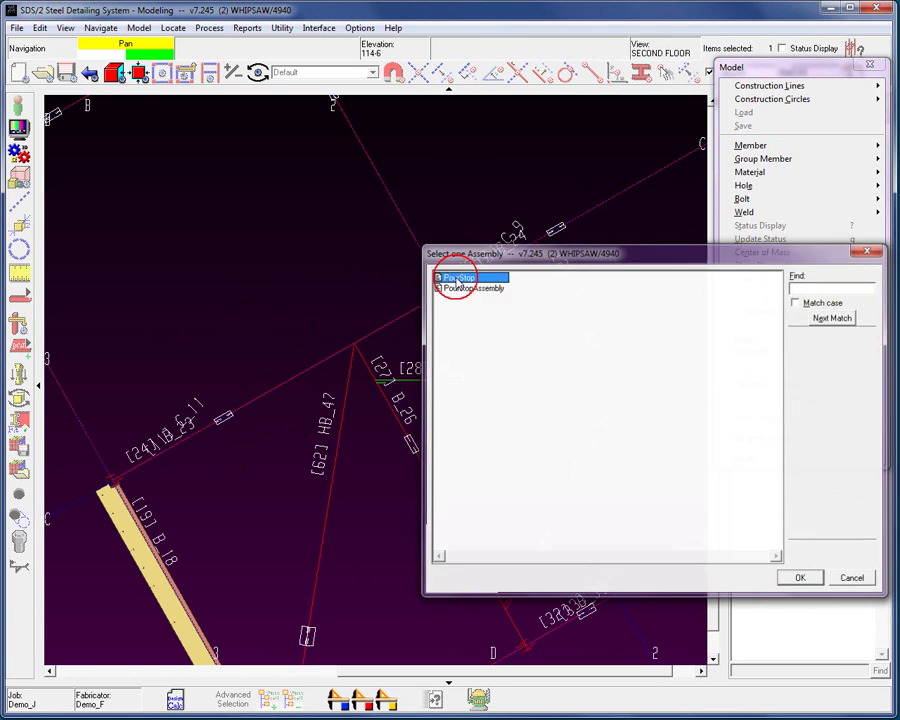
click(382, 384)
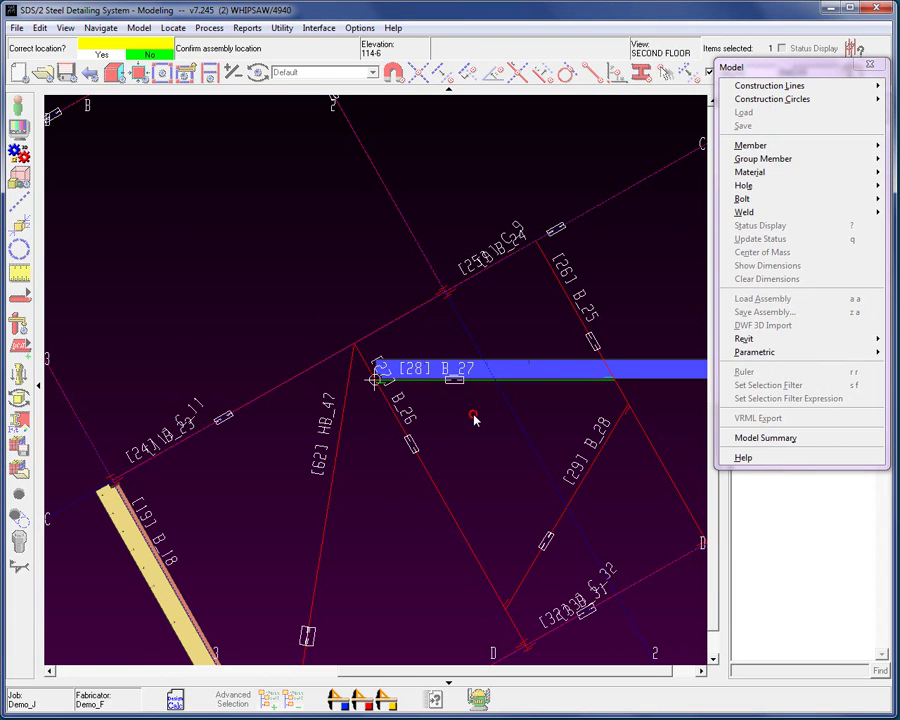
click(474, 418)
click(683, 78)
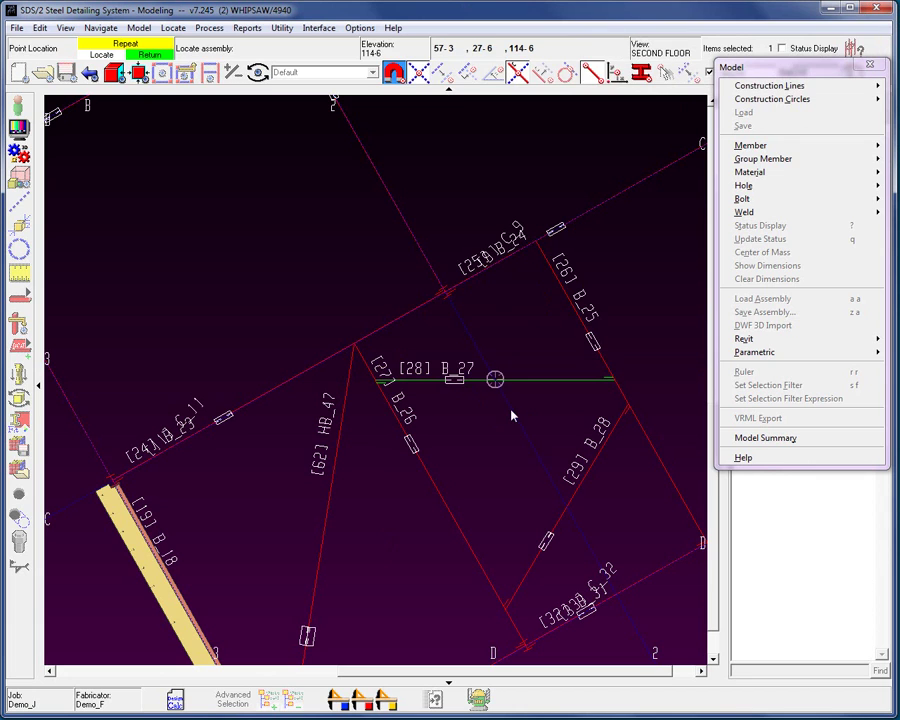
right_click(480, 411)
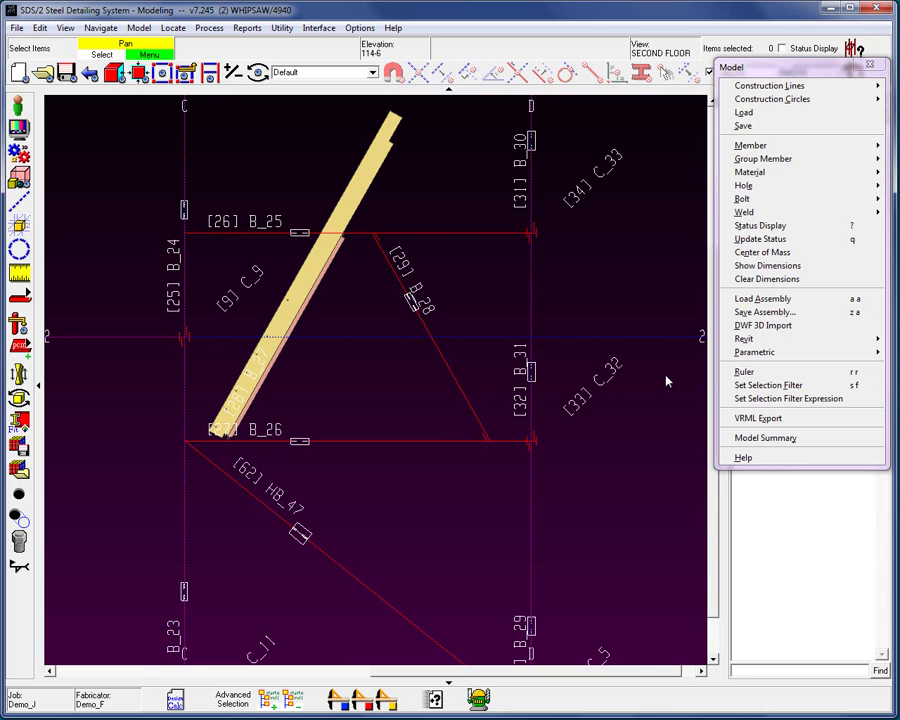
- Isolate brace B_28 by location so it appears alone in elevation
click(451, 375)
click(138, 27)
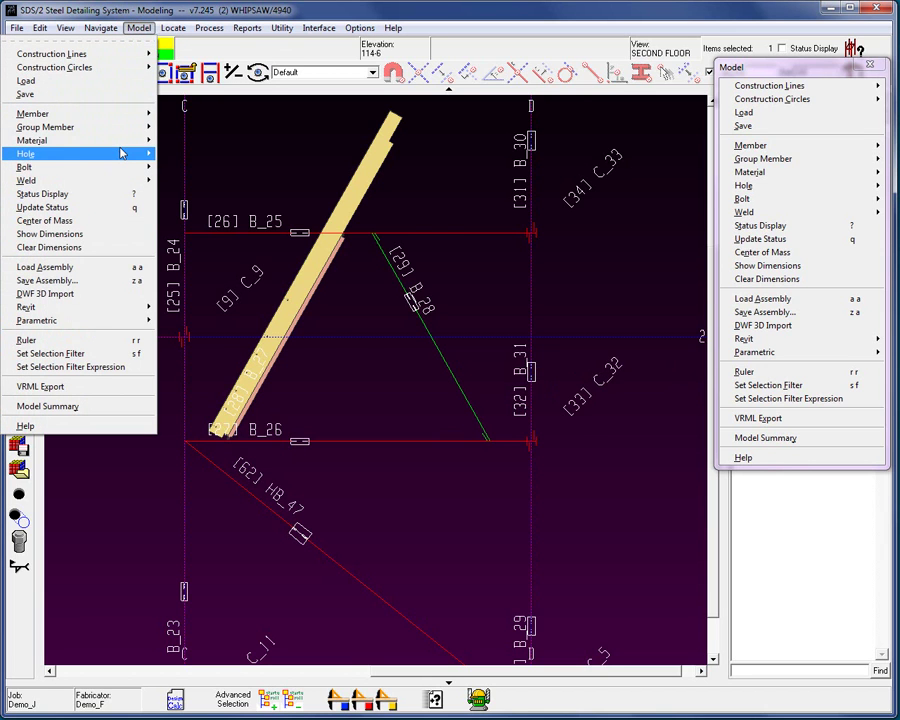
mouse_move(122, 120)
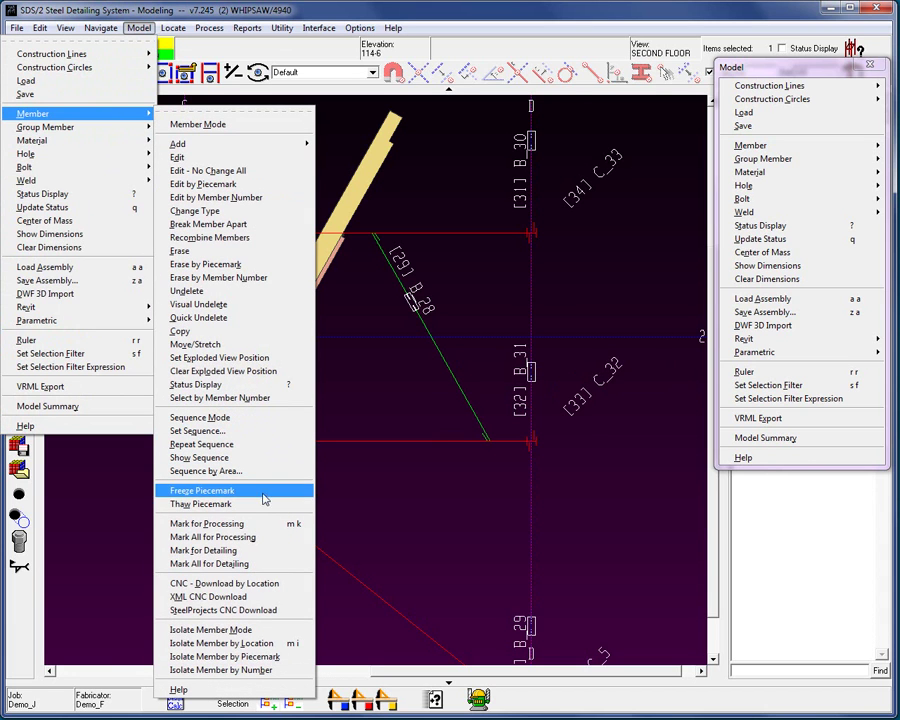
click(265, 643)
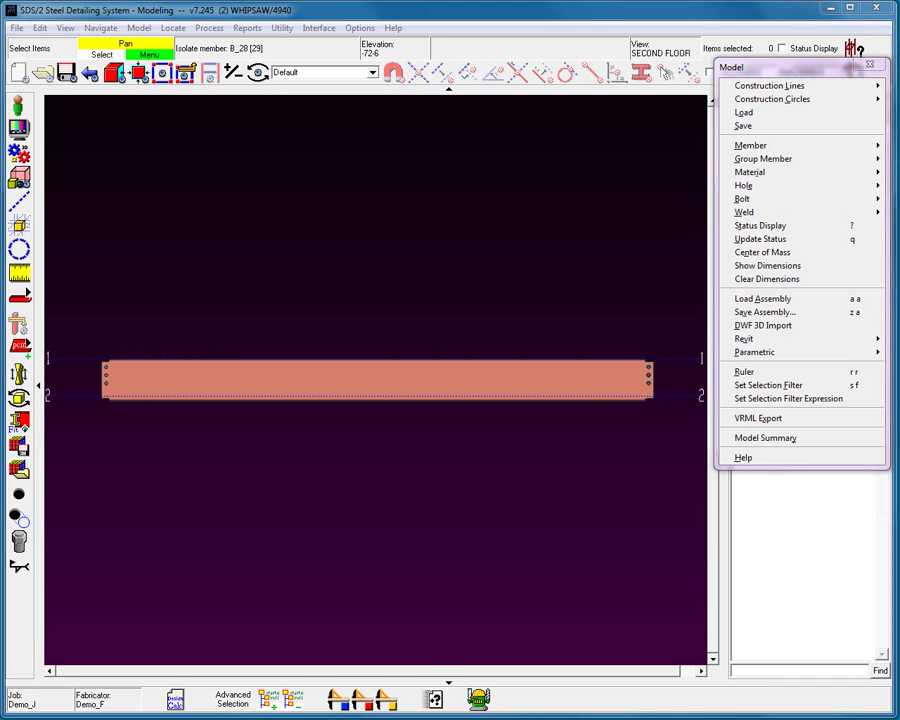
- Load the PourStop assembly onto B_28, rejecting the left-end location and placing it at the right end
click(643, 655)
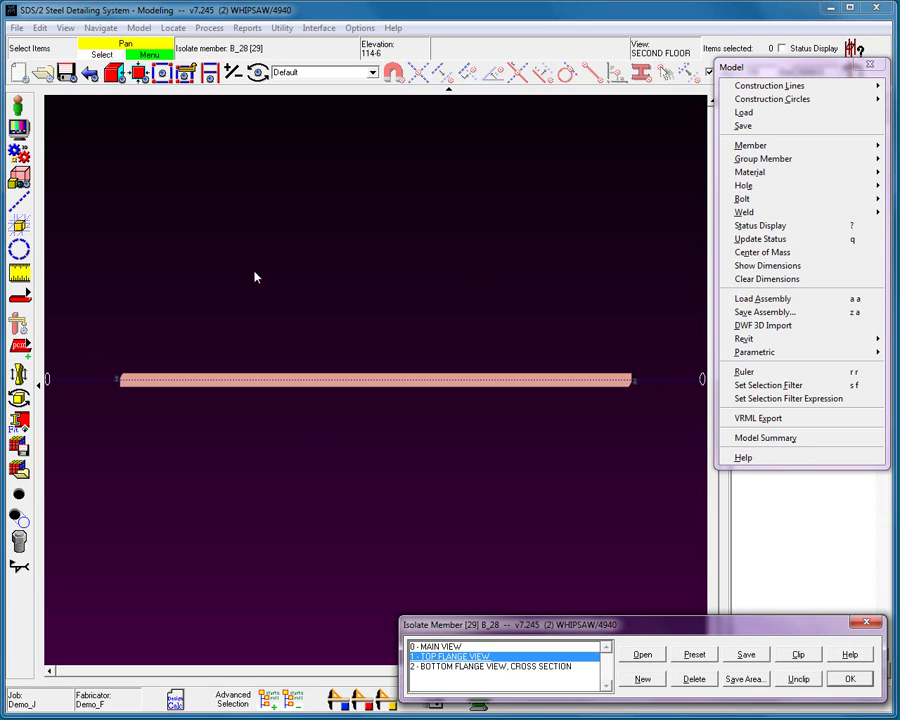
click(785, 300)
click(398, 380)
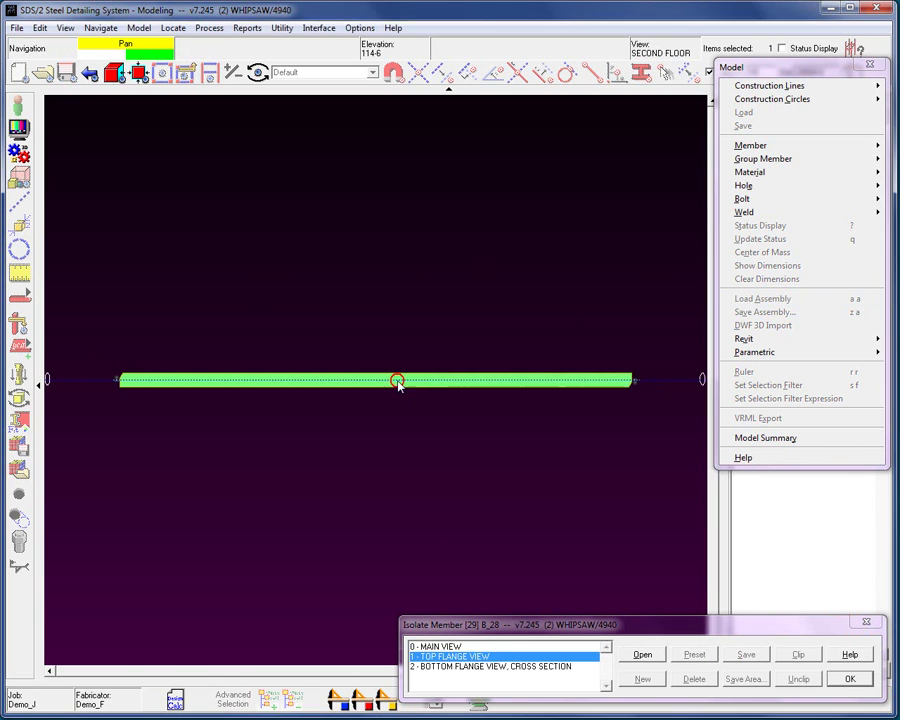
click(488, 278)
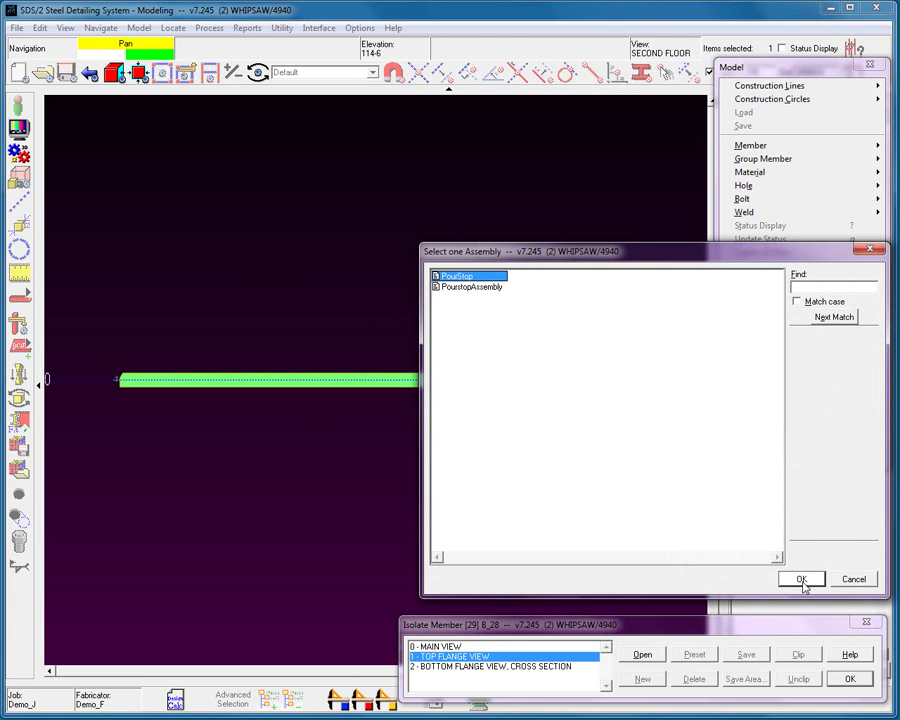
click(801, 579)
click(152, 421)
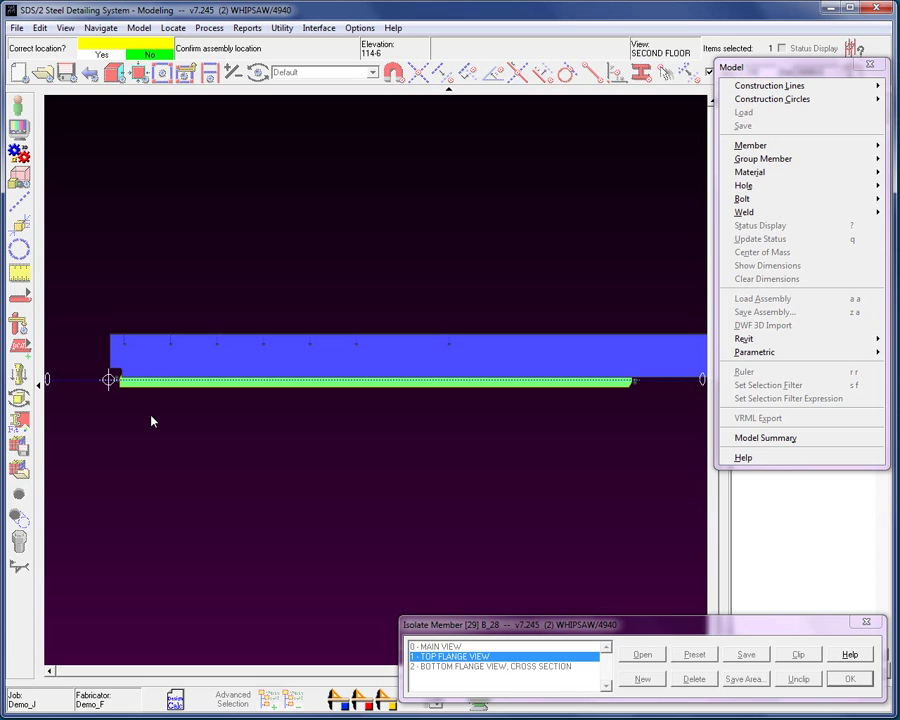
right_click(152, 421)
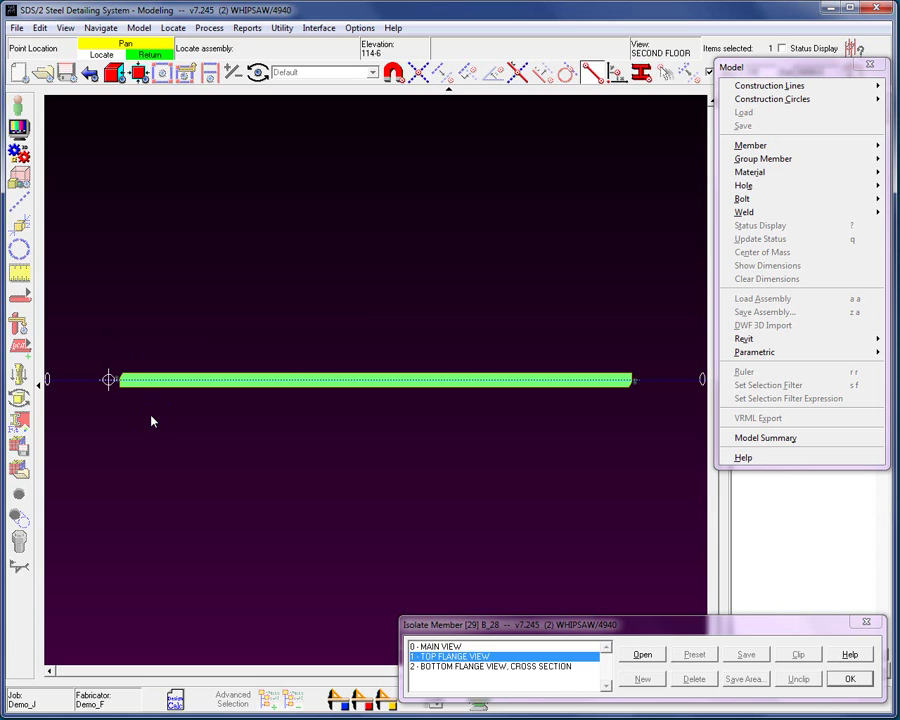
click(490, 358)
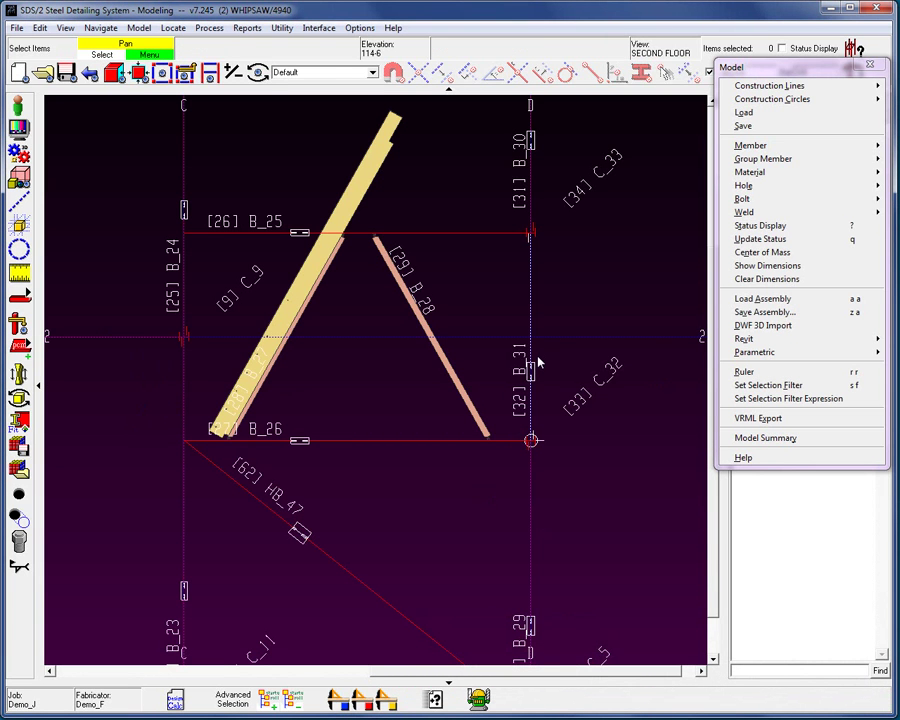
- Set Level of Detail to Default on the Modeling tab of User Options
click(359, 27)
click(313, 83)
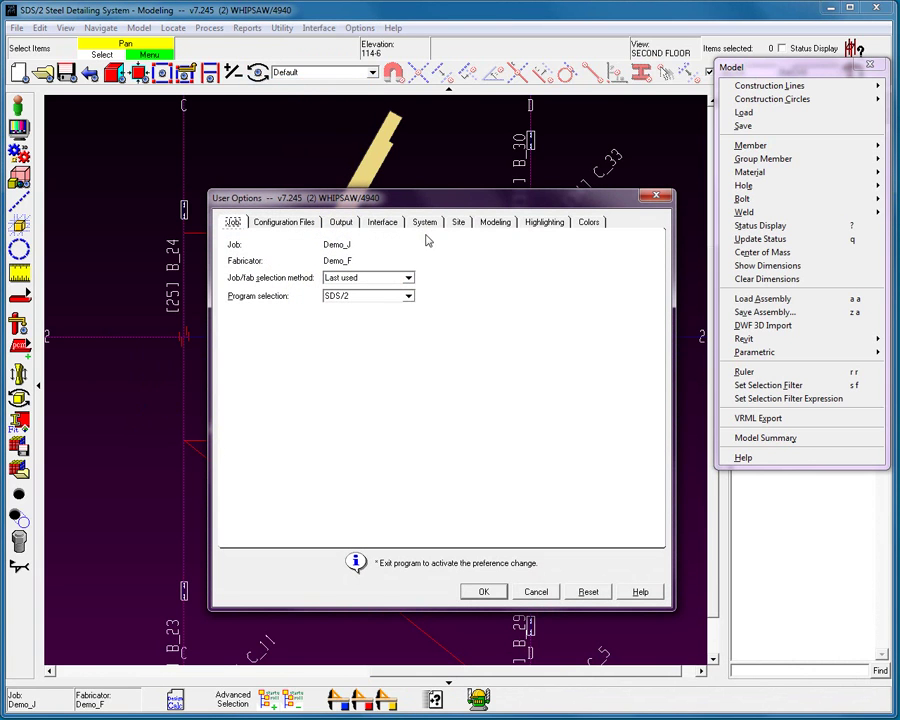
click(515, 226)
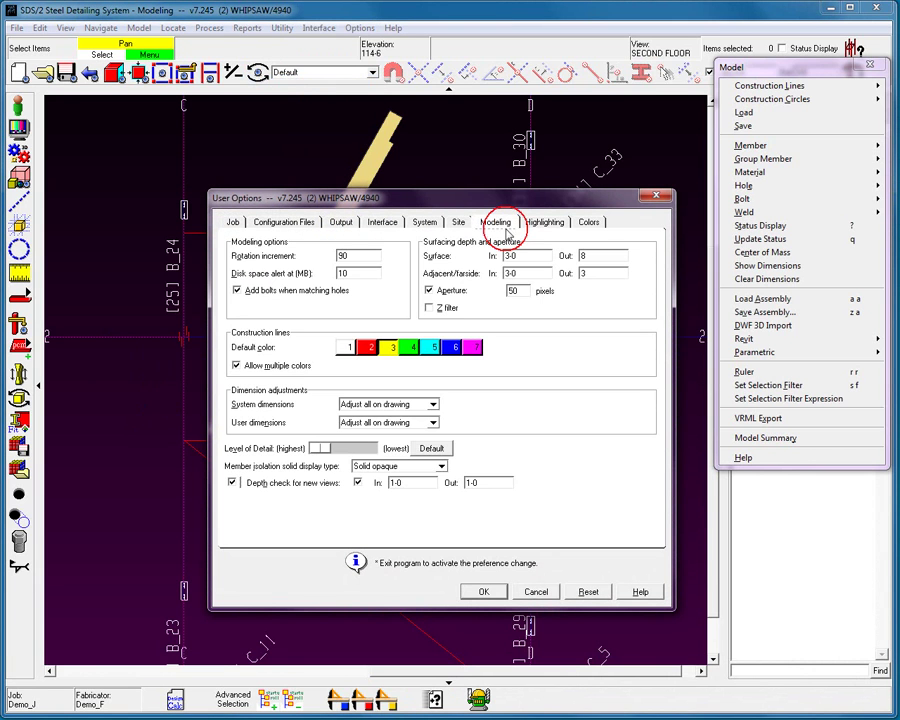
click(432, 449)
click(483, 591)
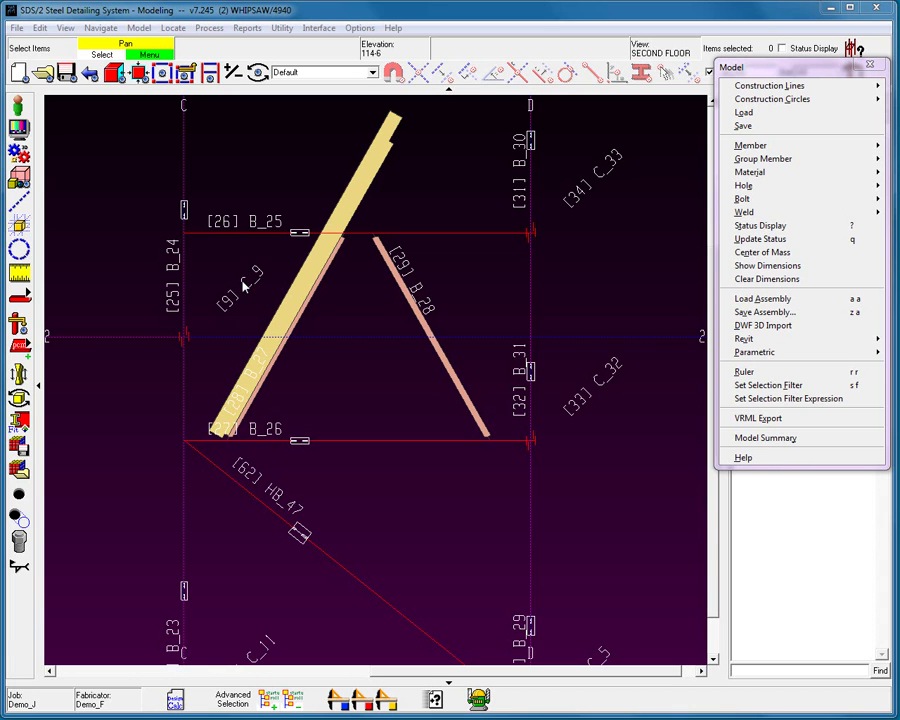
- Zoom out and begin a new miscellaneous member, choosing Assembly as its material type
scroll(234, 289, down, 5)
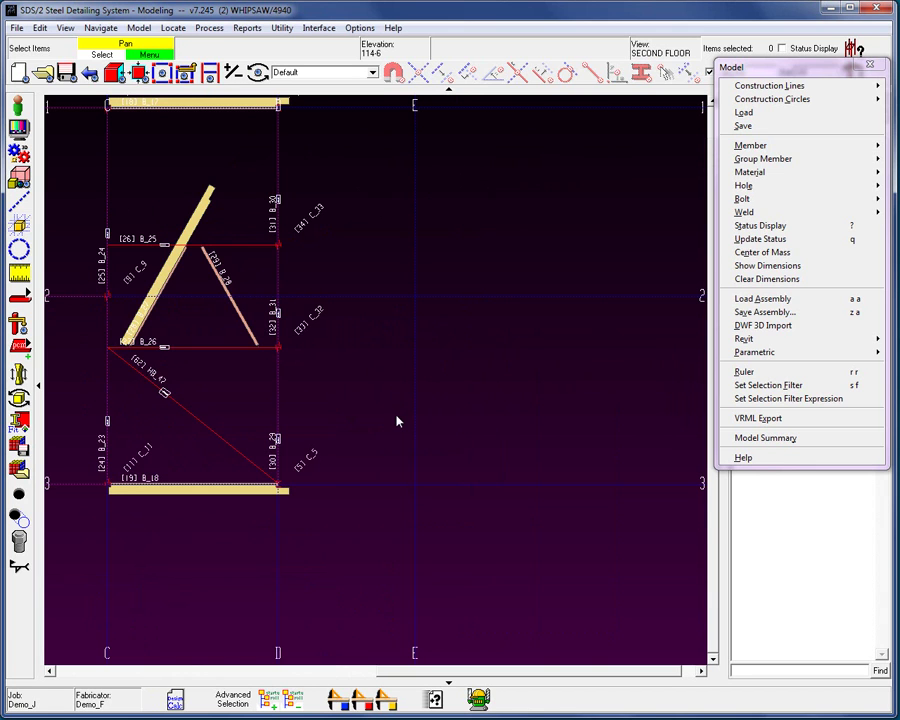
click(139, 27)
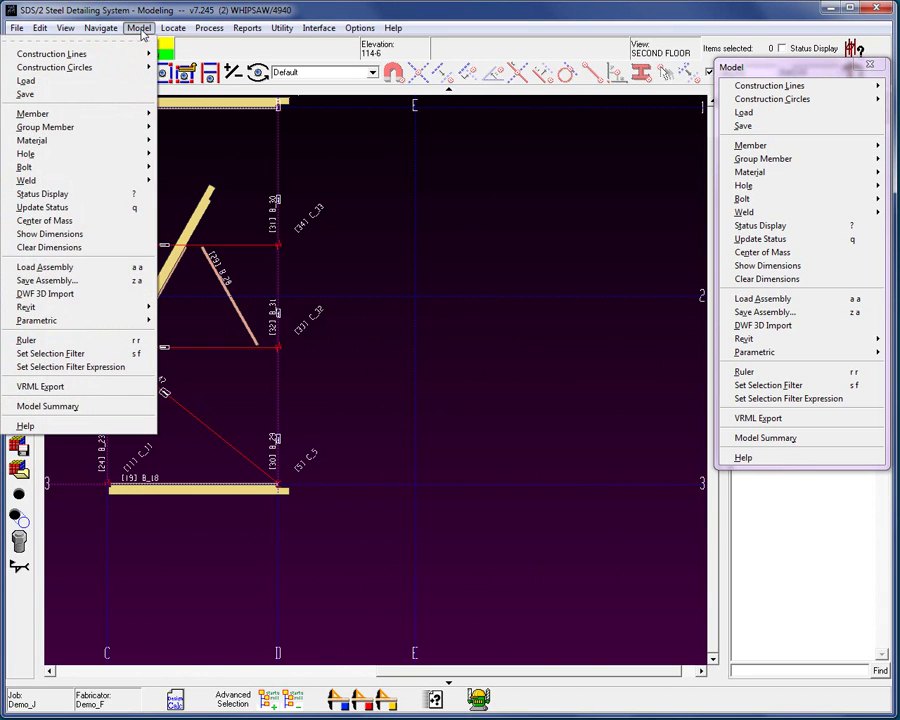
mouse_move(106, 113)
mouse_move(250, 150)
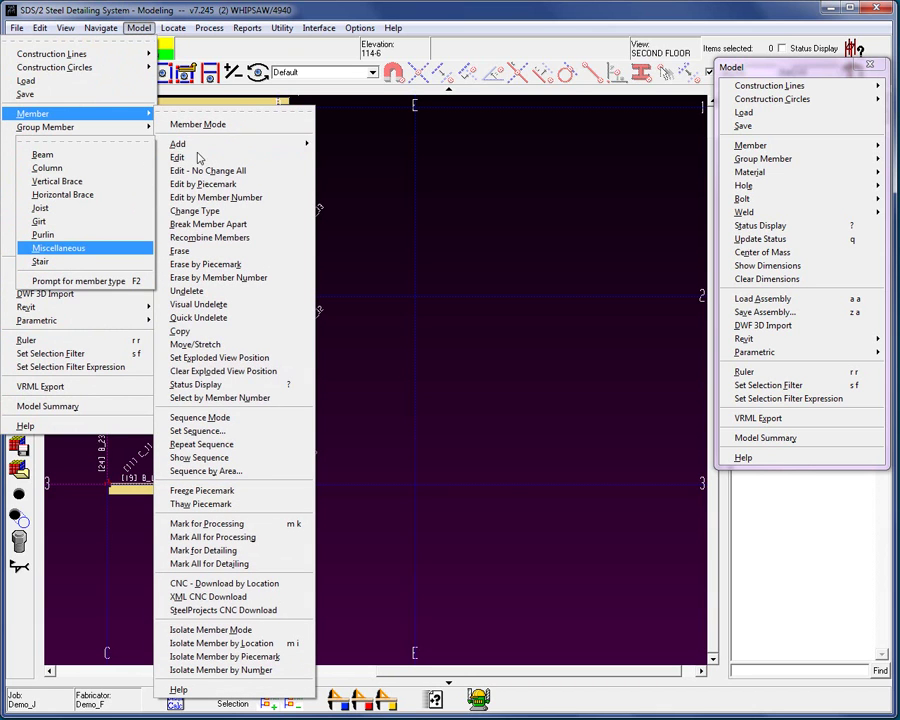
click(72, 252)
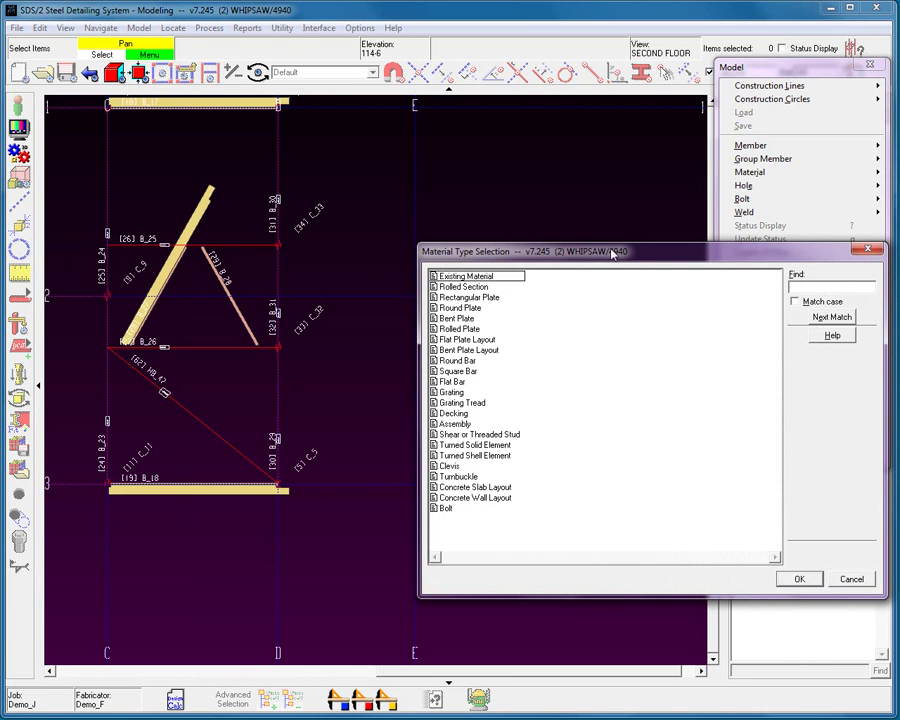
click(455, 424)
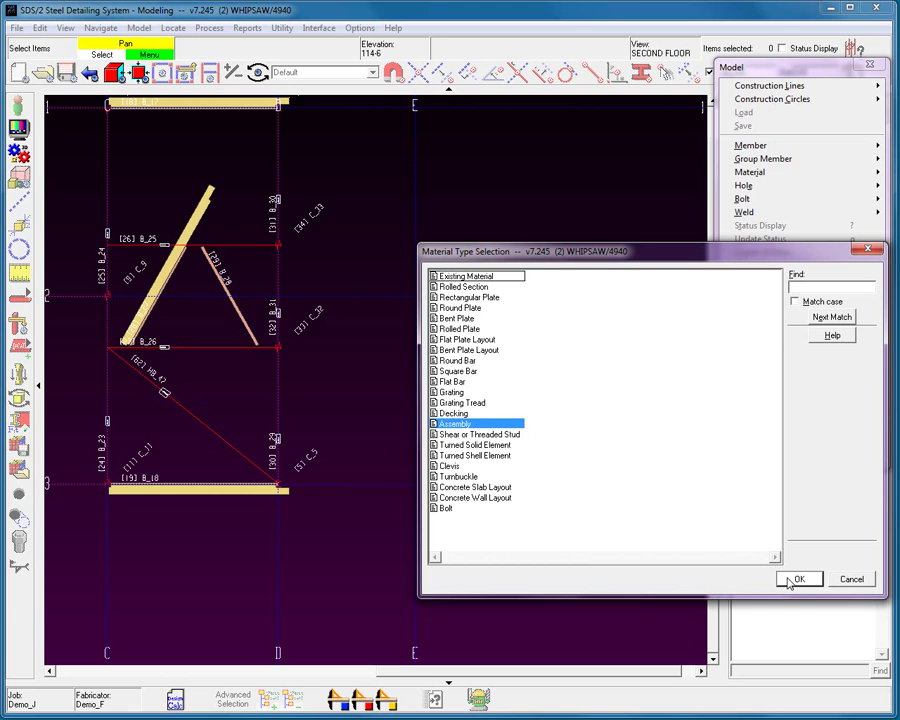
- Add miscellaneous member M_49 from E-2 to E-3 with the PourStop assembly at default rotation
click(815, 579)
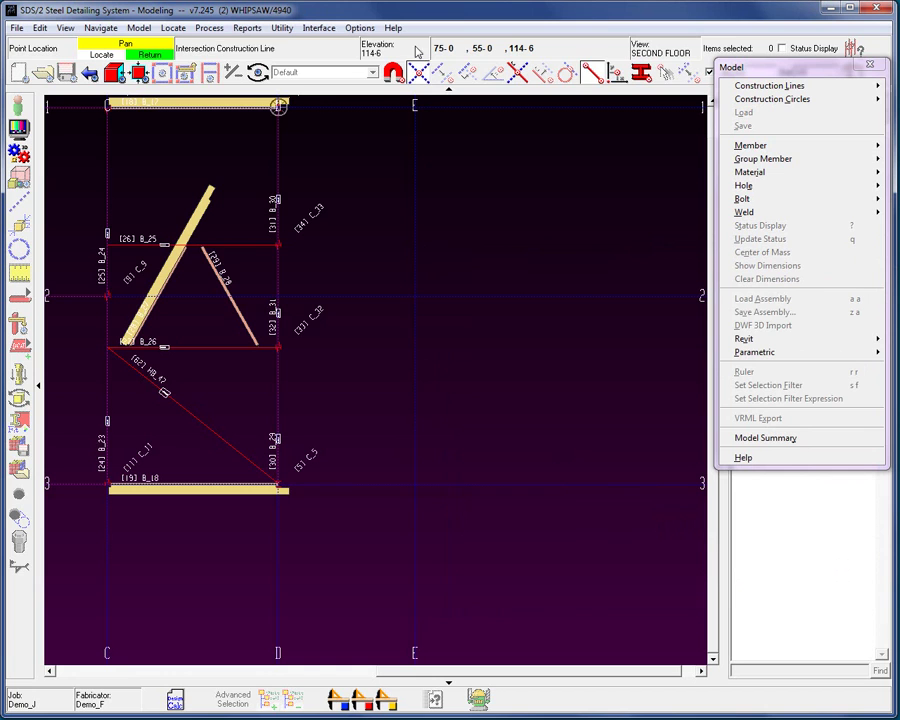
click(428, 310)
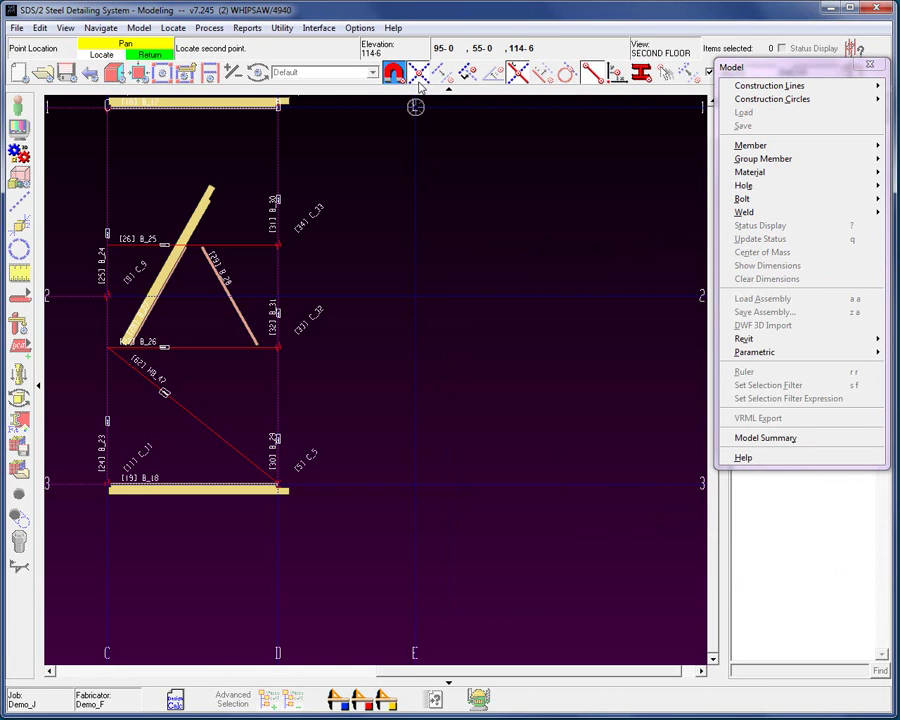
click(428, 475)
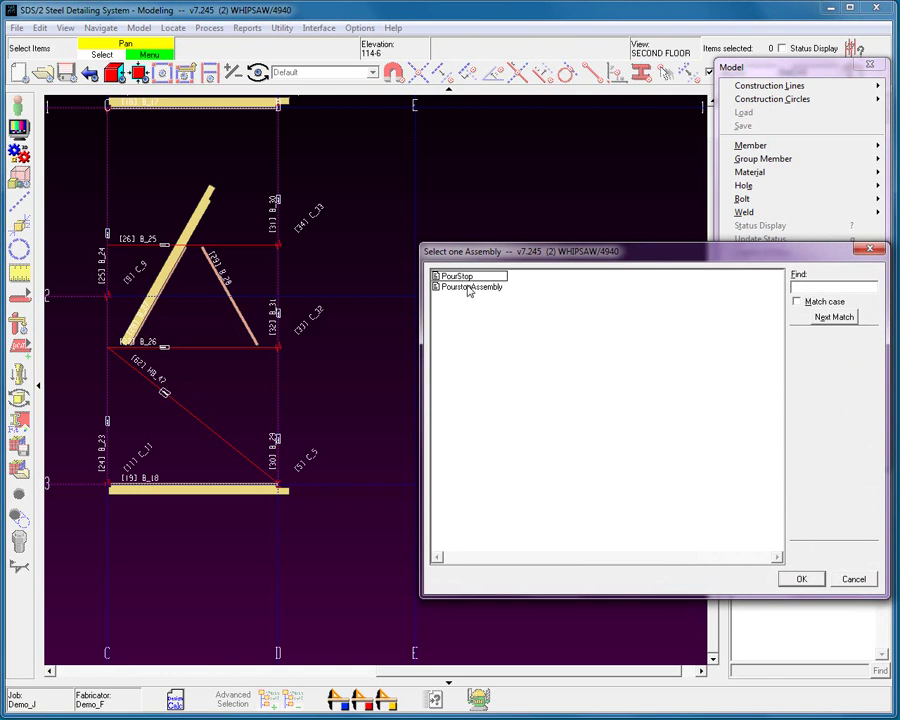
double_click(458, 279)
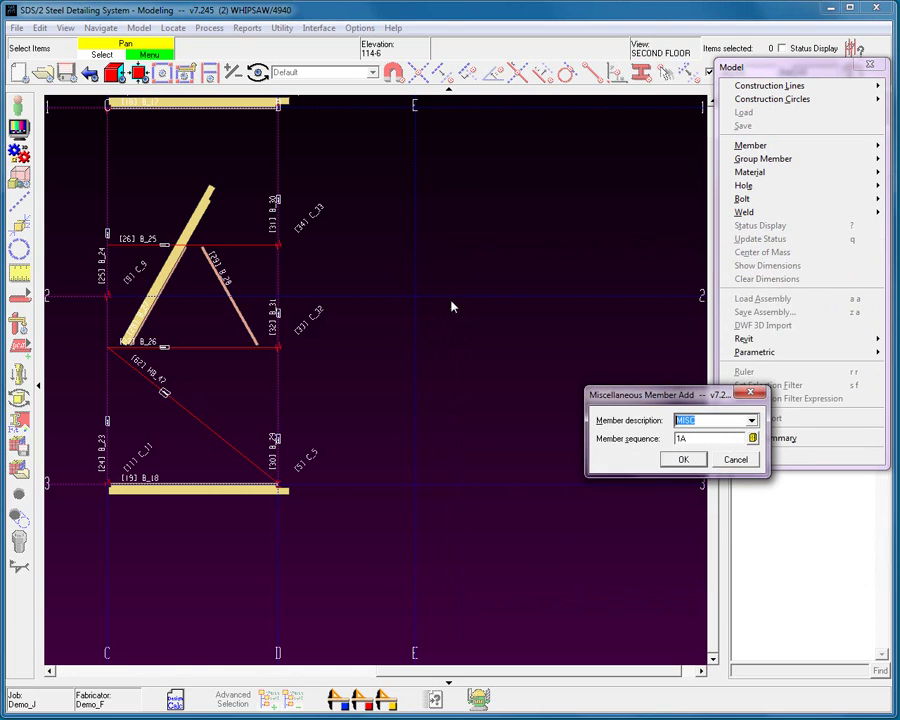
click(683, 459)
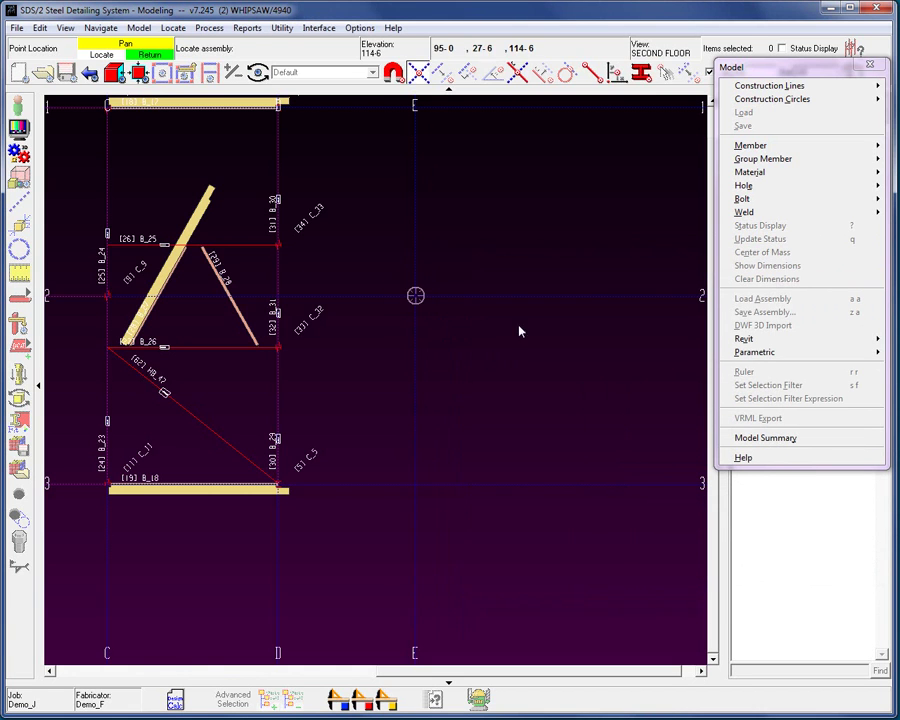
click(510, 382)
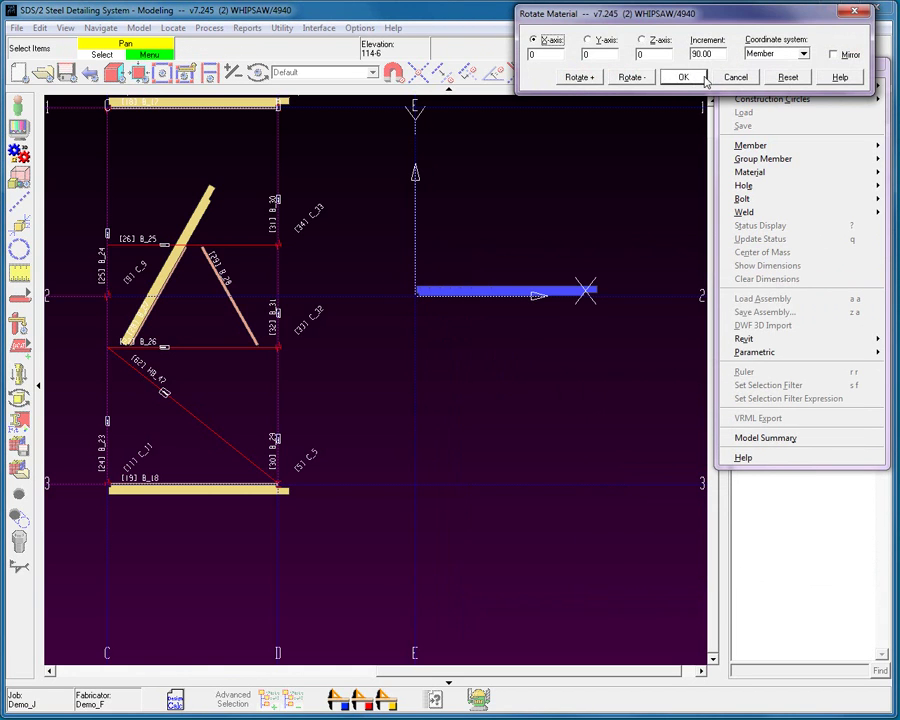
click(703, 78)
click(800, 579)
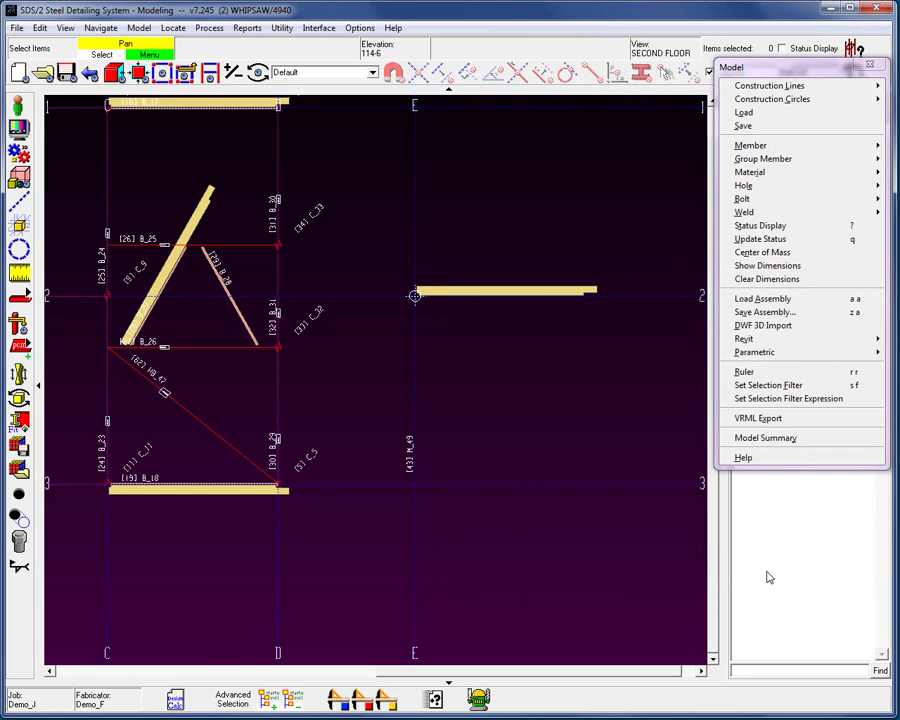
- Select the new pour-stop material and delete it
right_click(538, 478)
click(532, 474)
click(518, 291)
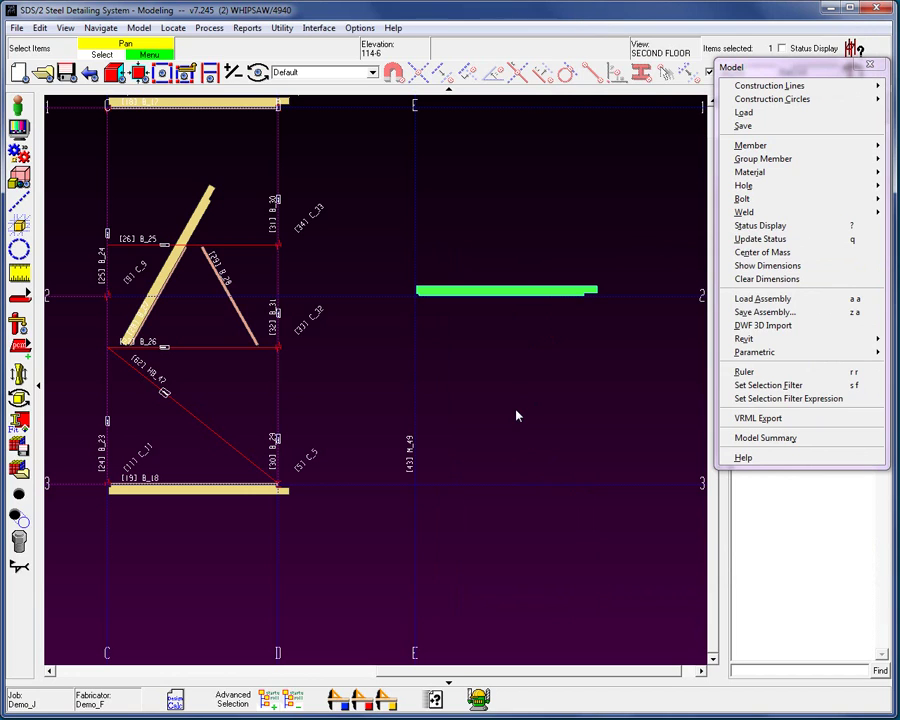
key(Delete)
click(418, 377)
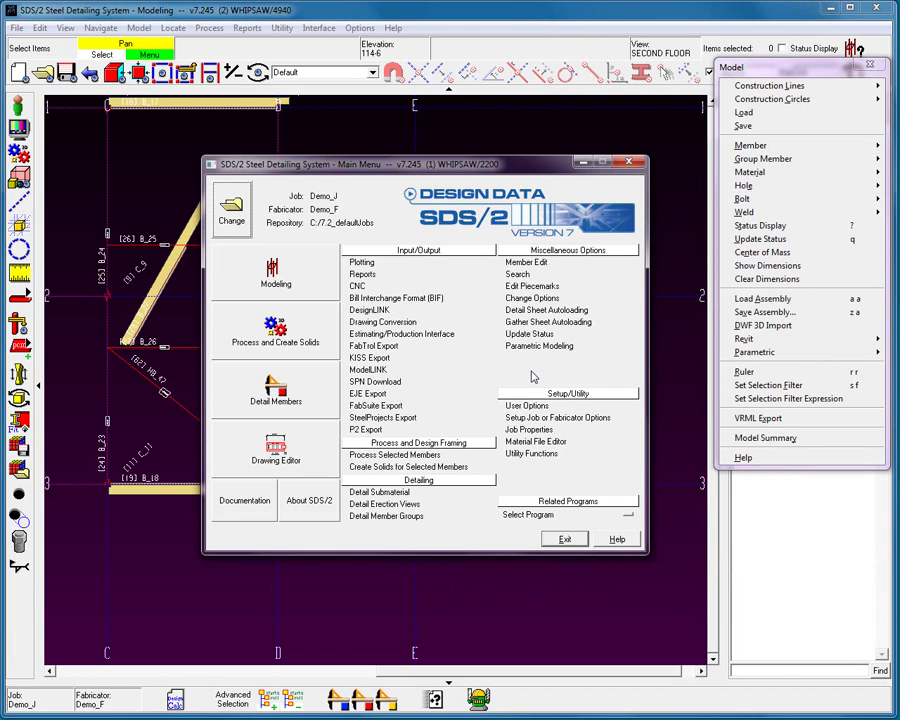
- Delete the PourStop and PourstopAssembly items from the job's Assemblies category
click(532, 454)
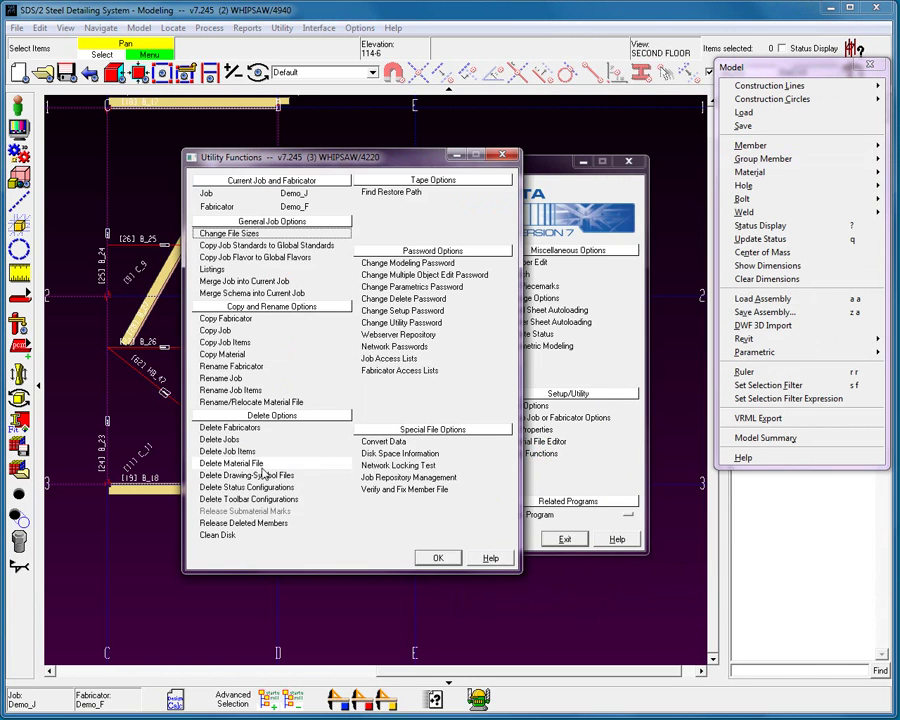
click(230, 451)
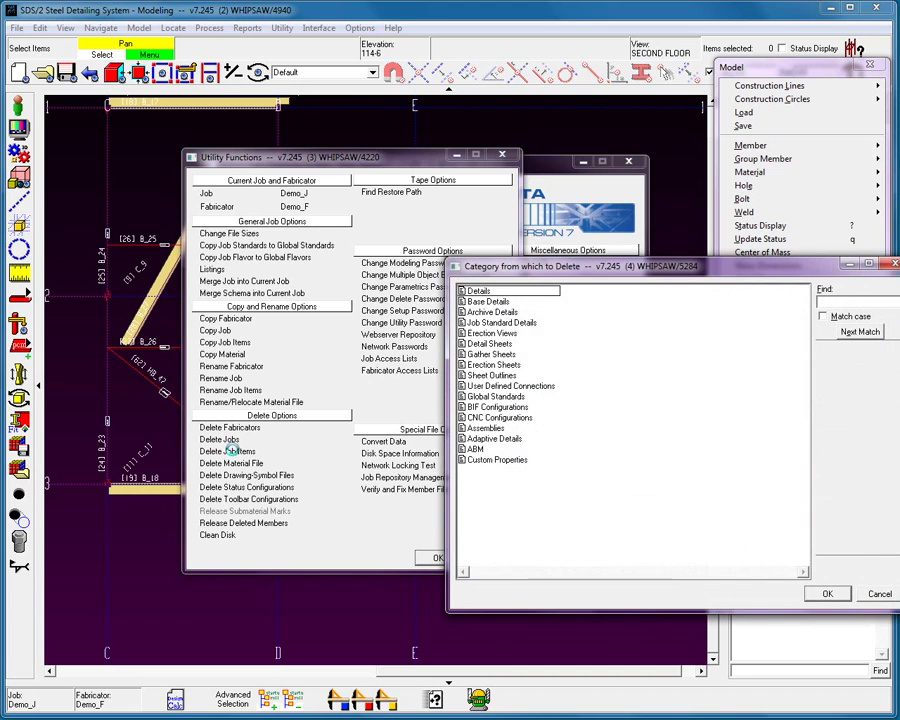
click(537, 427)
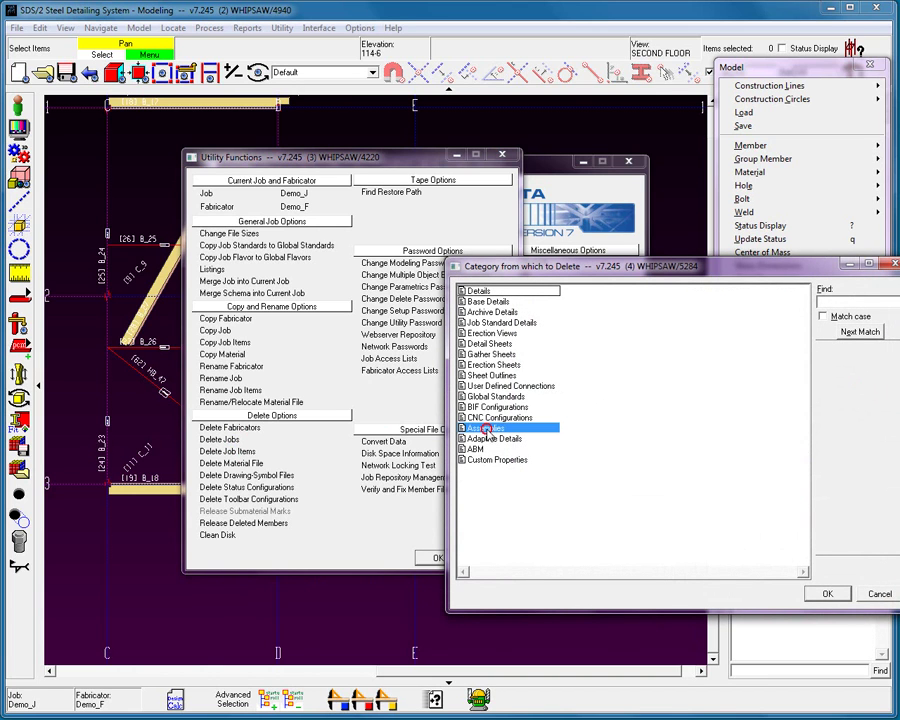
click(829, 593)
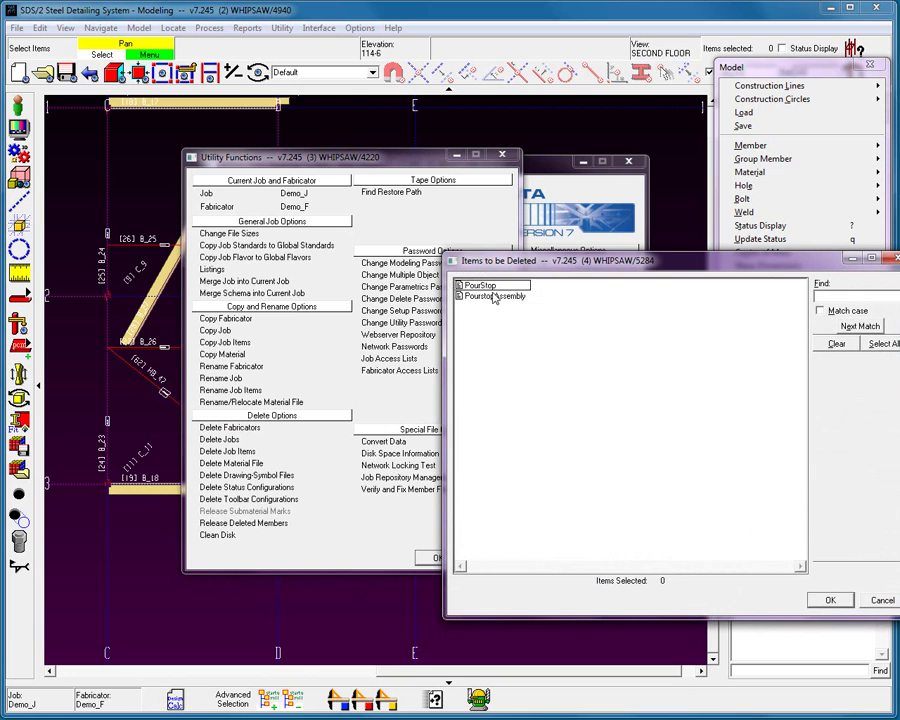
drag(482, 285, 484, 309)
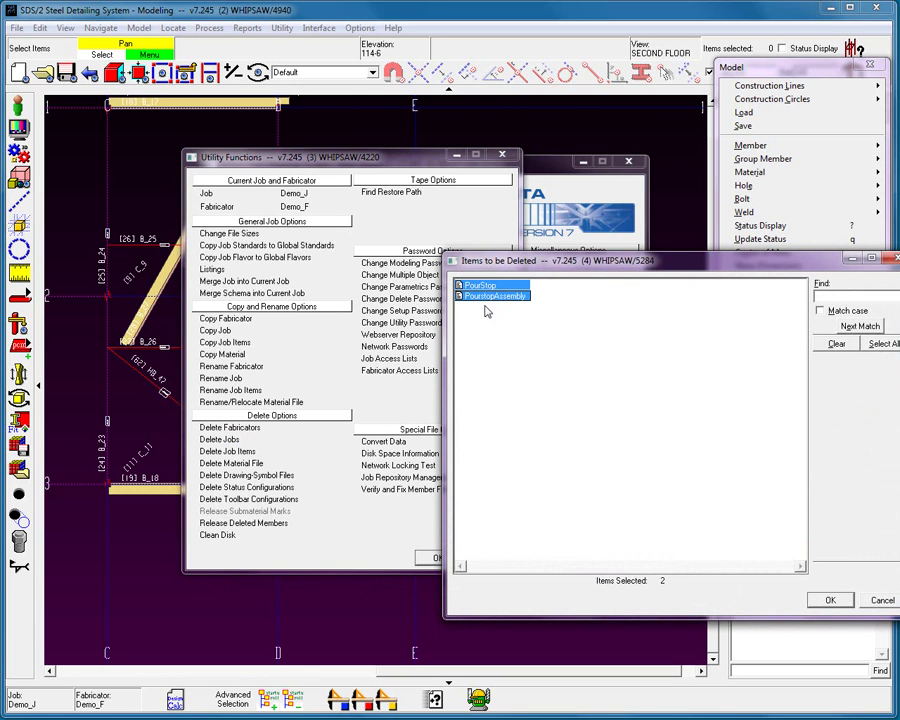
click(836, 599)
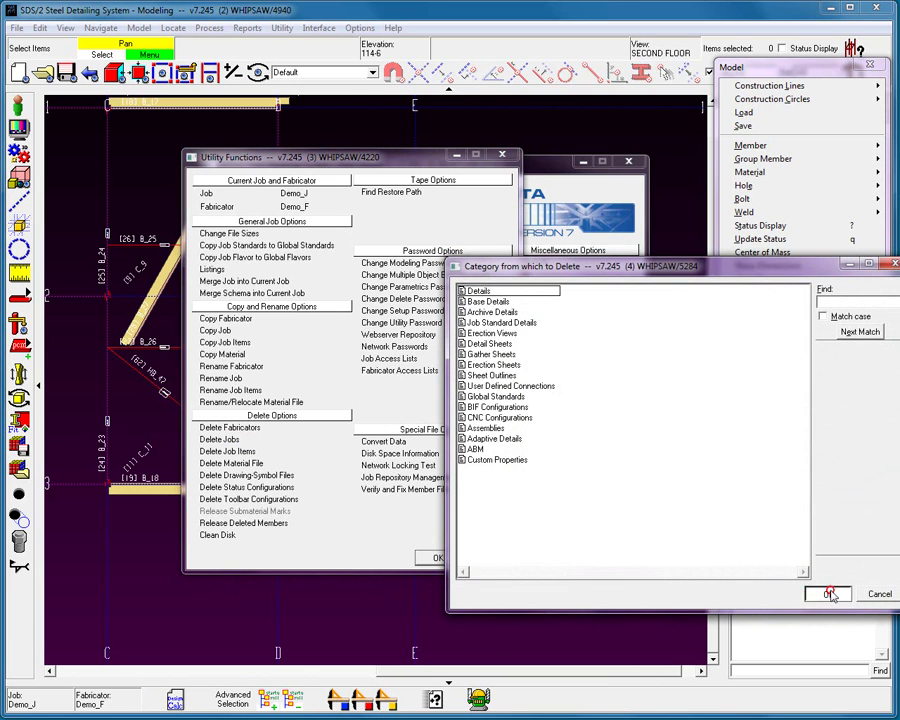
click(826, 593)
click(424, 560)
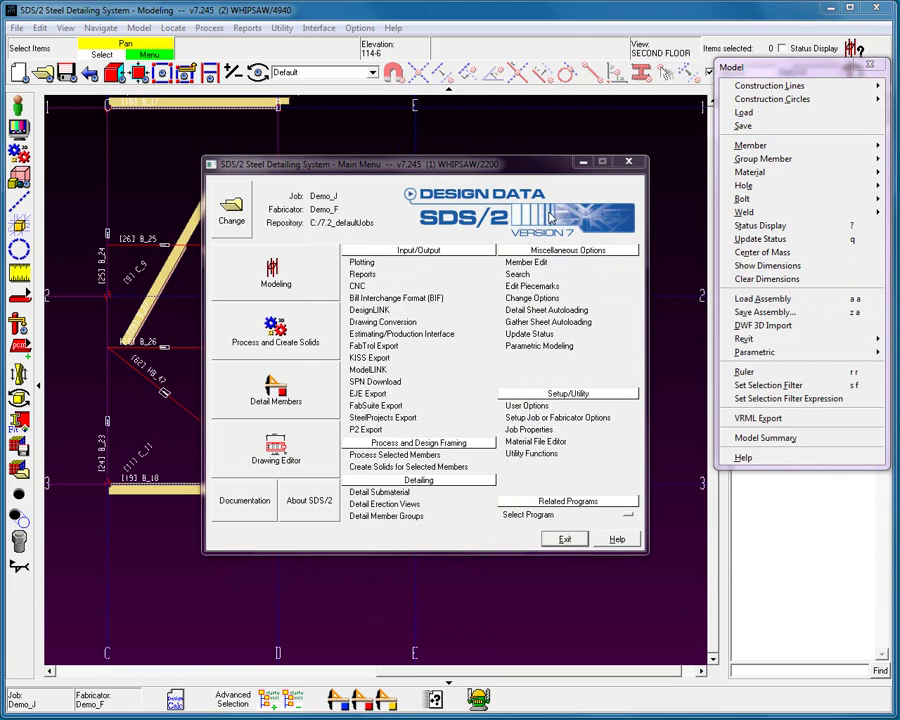
- Open Copy Job Items under Utility Functions to show its category list
click(561, 16)
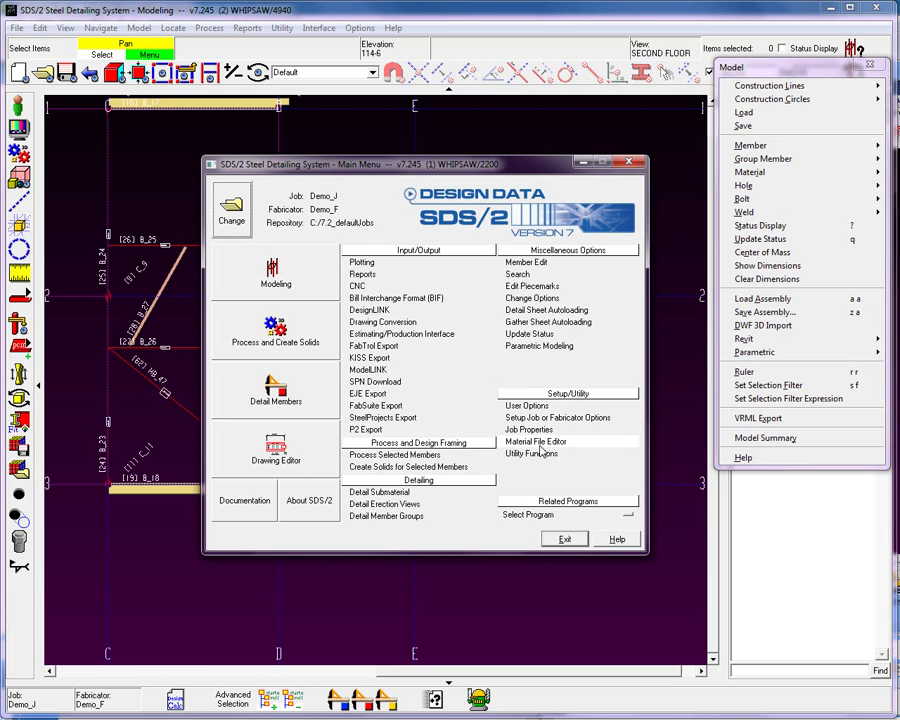
click(534, 455)
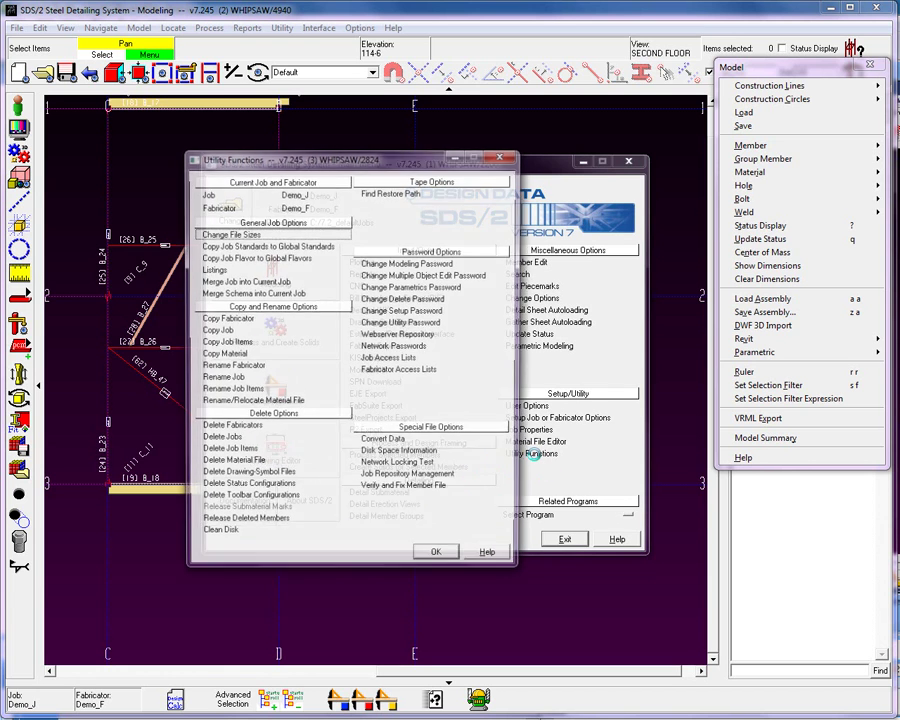
click(232, 342)
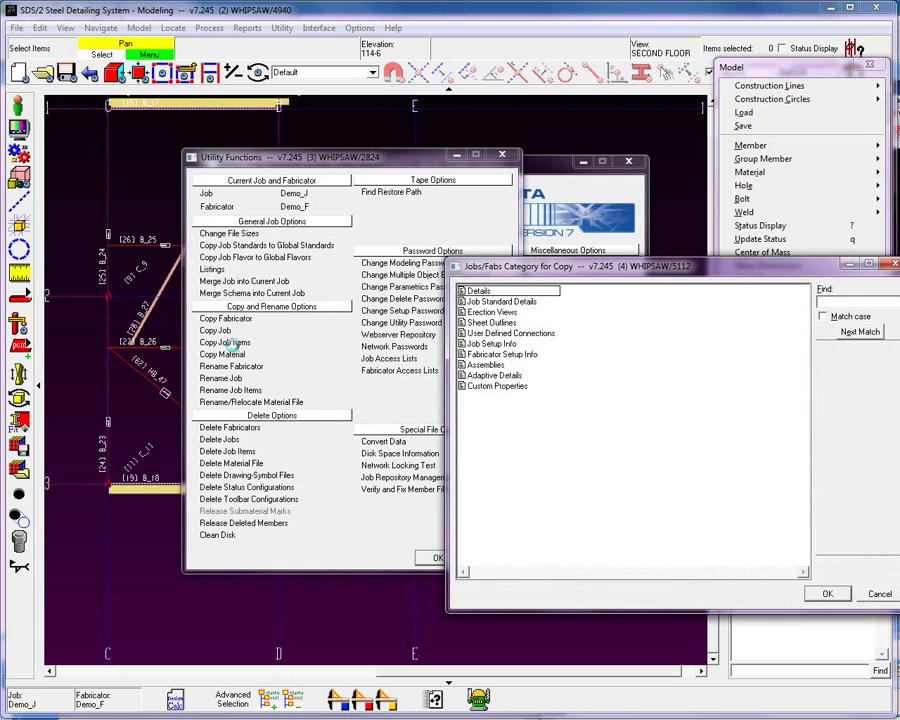